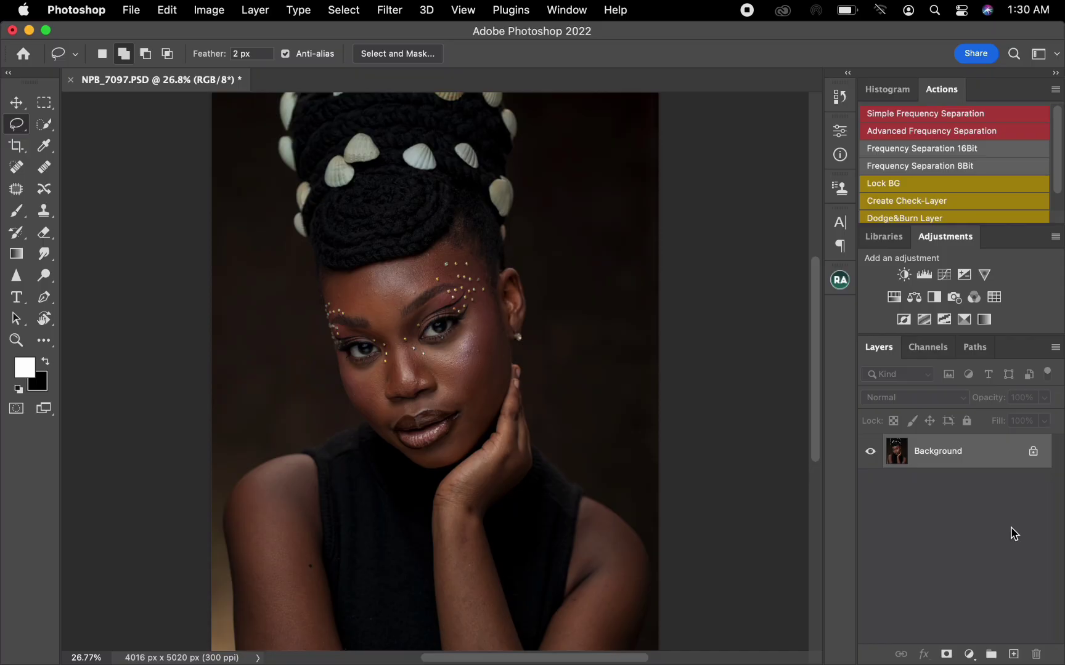
Step: Duplicate the Background layer and run the Frequency Separation 8Bit action on the copy with a 5.8-pixel Gaussian Blur radius
key("super+j")
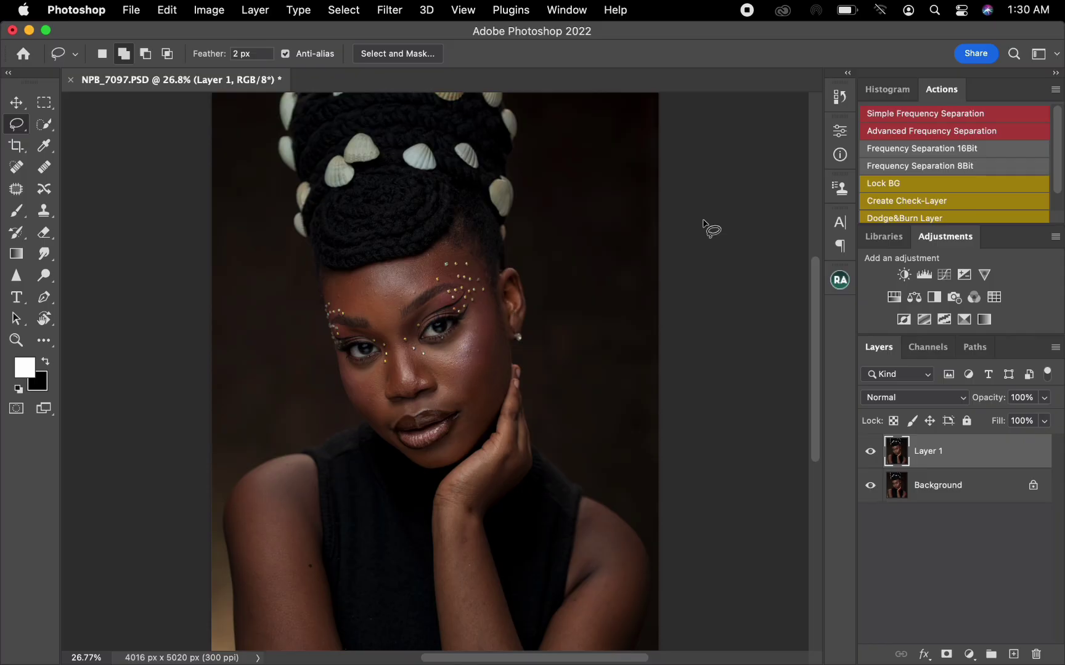
left_click(915, 167)
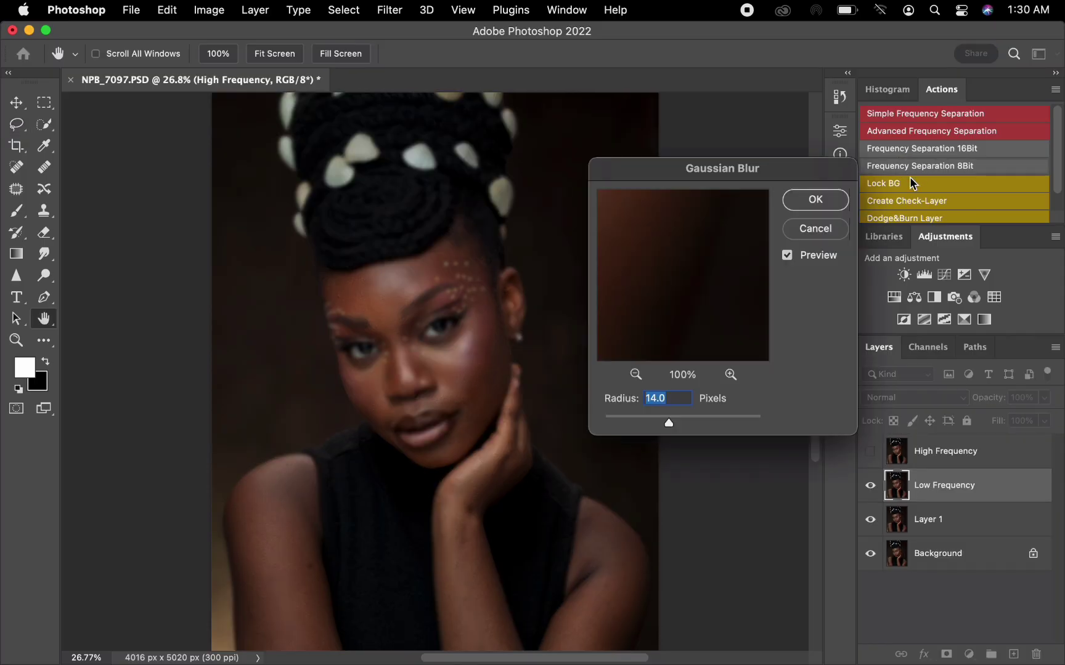
left_click_drag(757, 172, 735, 178)
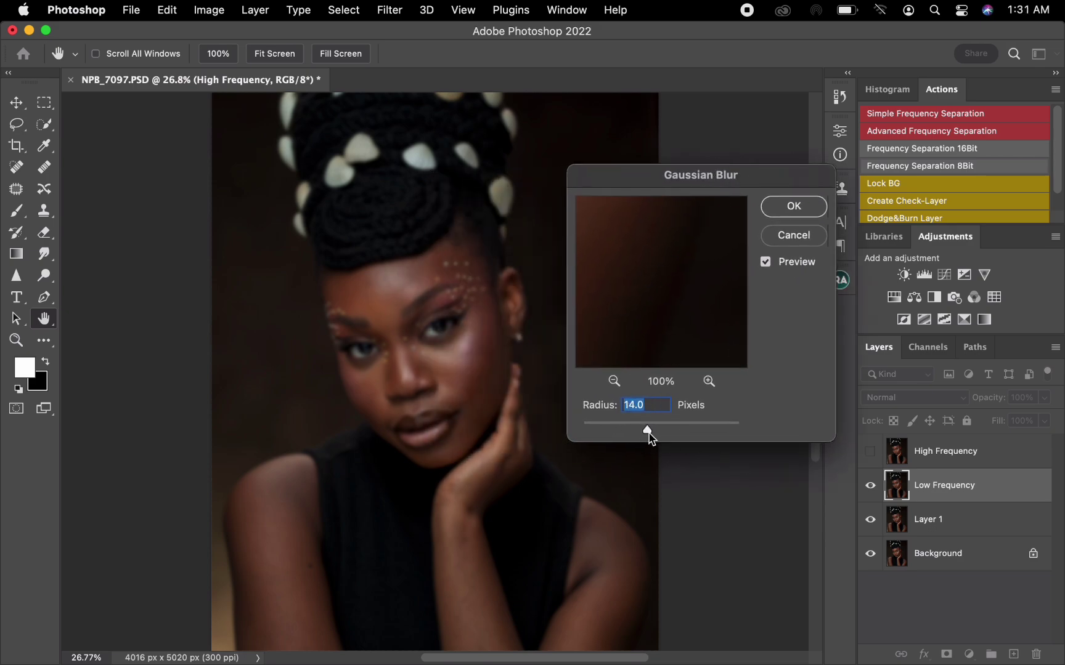
left_click_drag(647, 430, 537, 444)
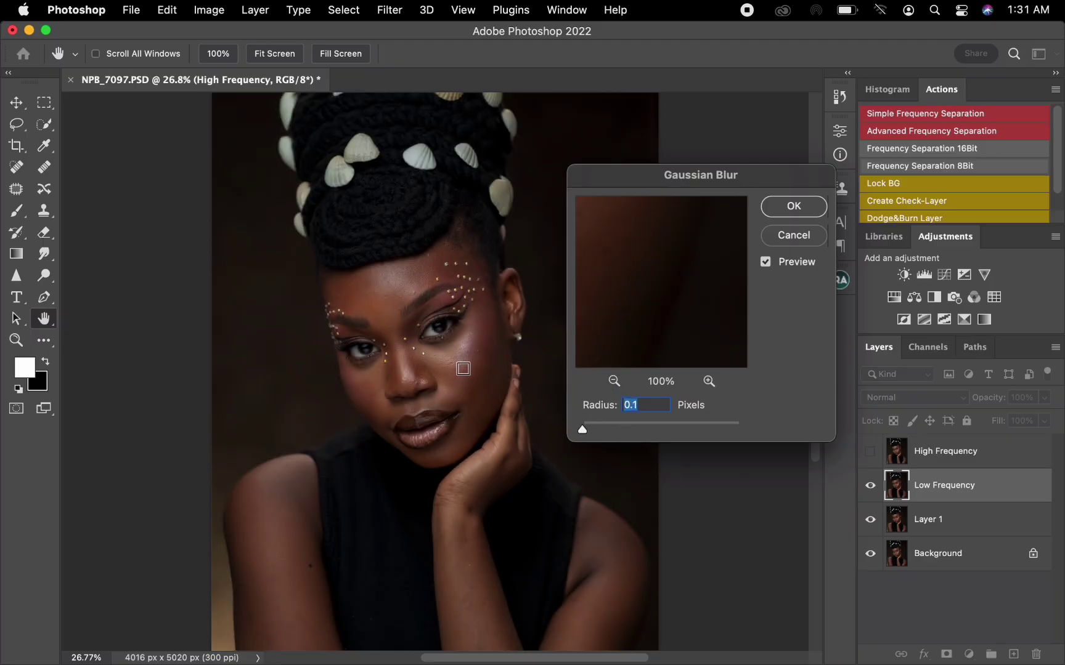
left_click(451, 368)
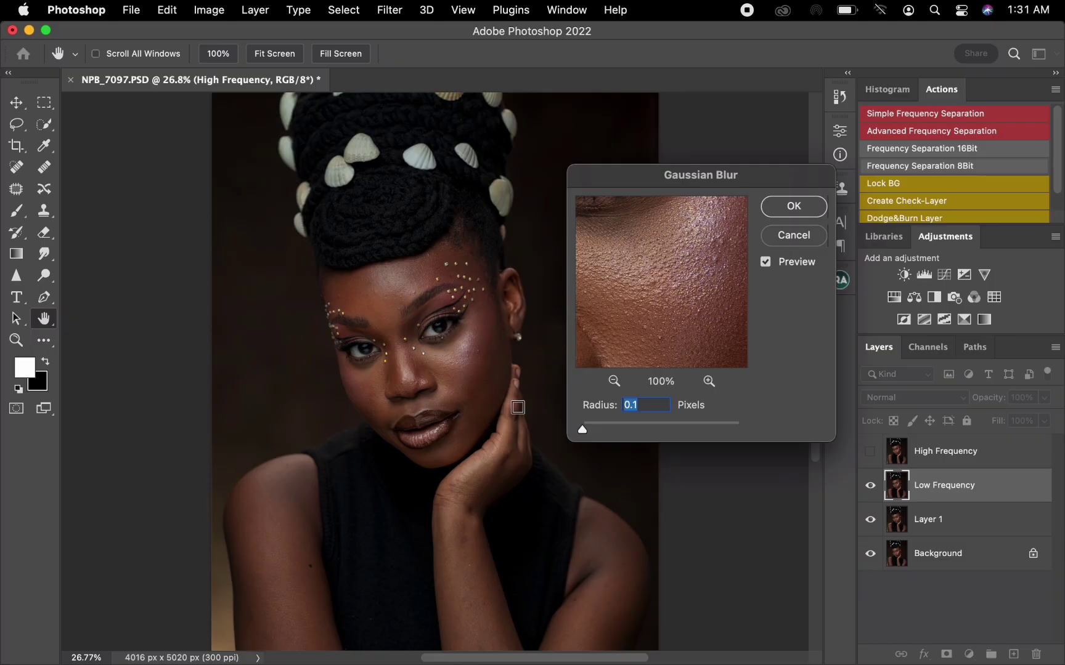
left_click(622, 429)
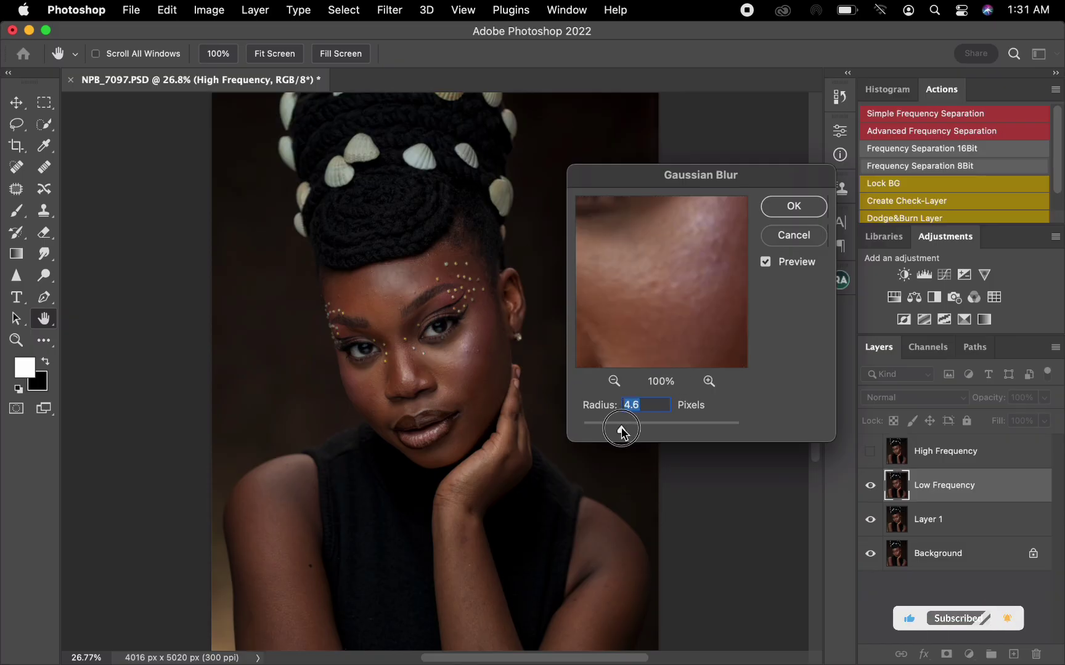
left_click_drag(625, 431, 630, 431)
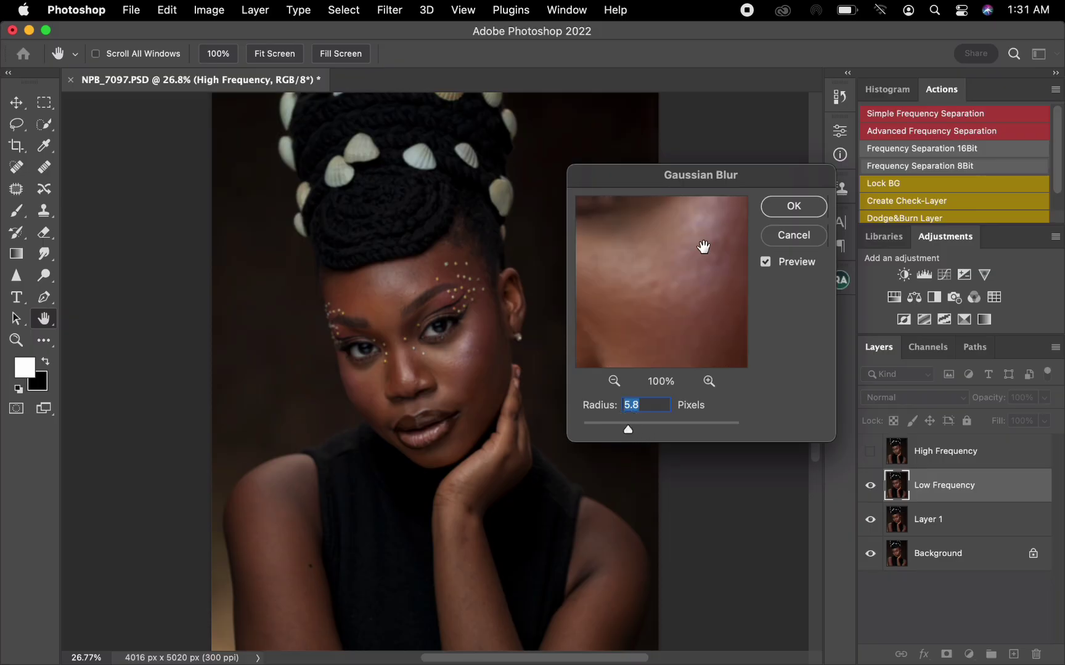
left_click(803, 212)
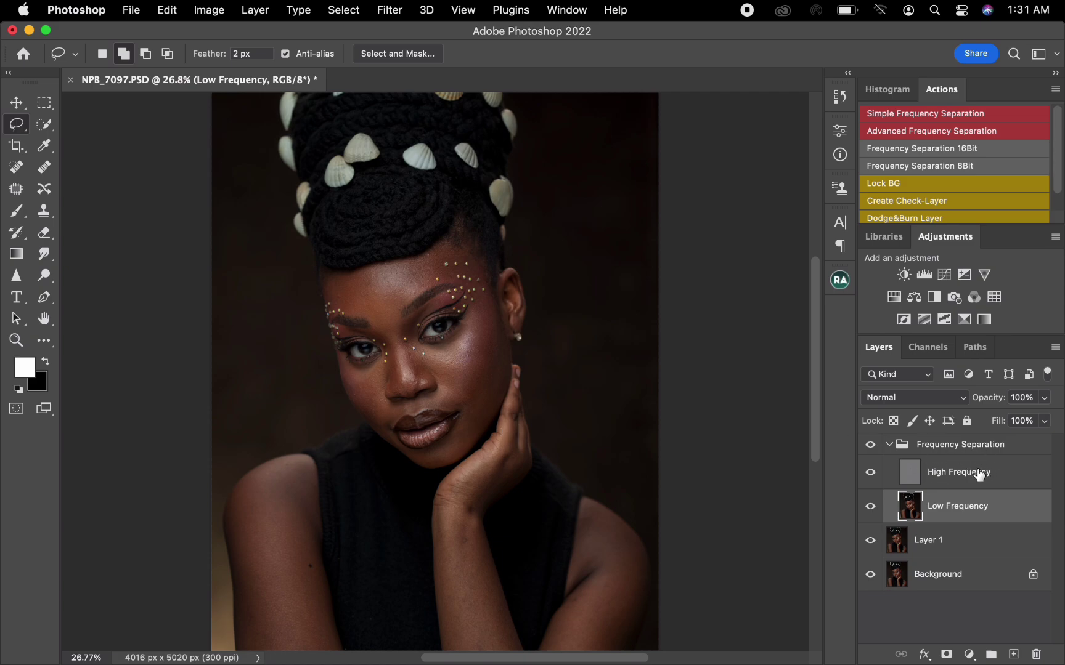
left_click(941, 475)
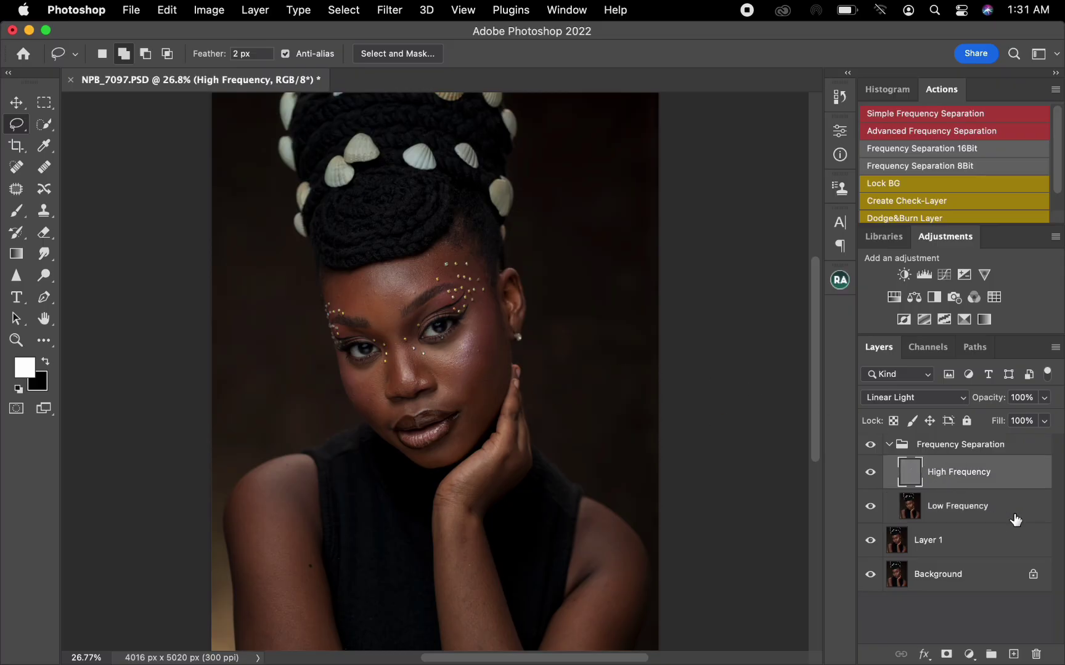
left_click(1012, 516)
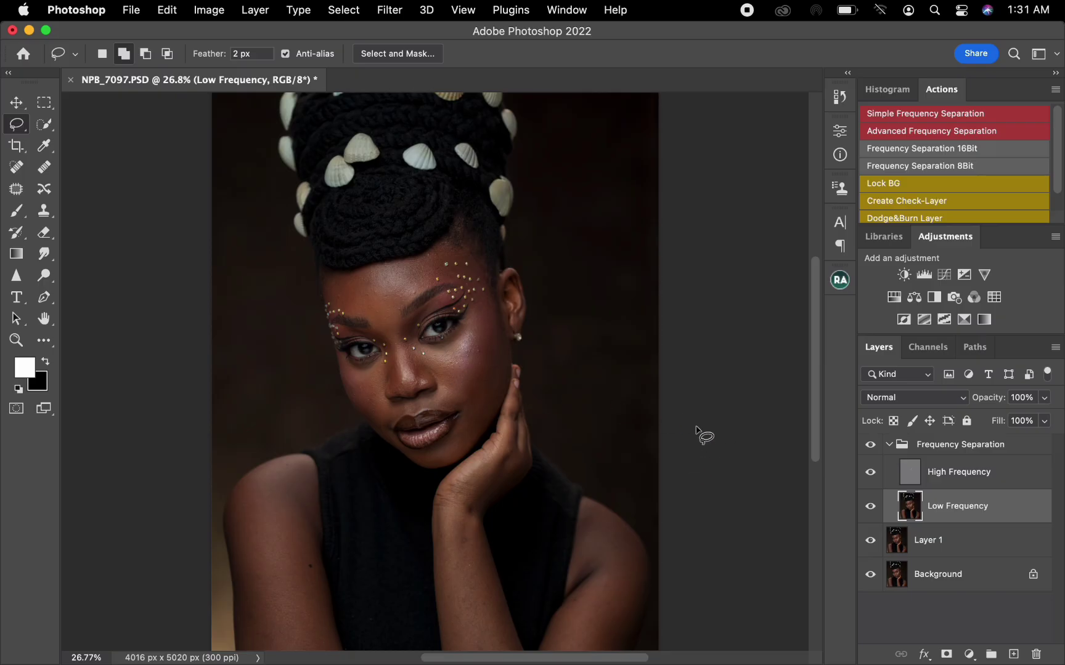
left_click(1014, 485)
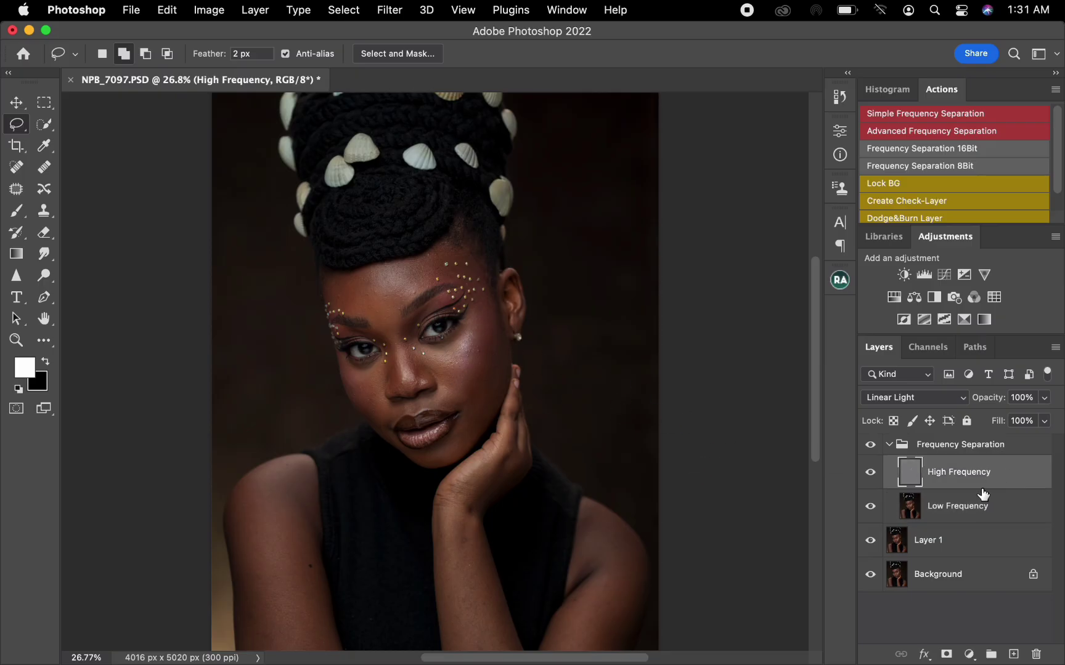
left_click(1010, 516)
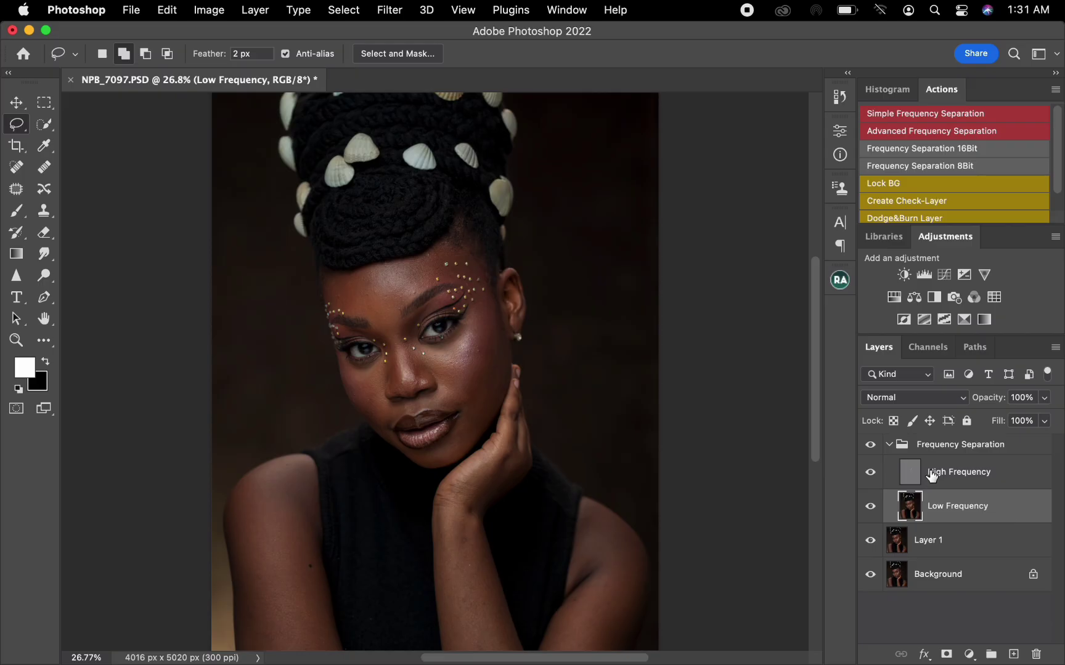
Step: On the High Frequency layer, remove blemishes between the eyebrows and on the upper forehead with the Clone Stamp tool
left_click(1008, 479)
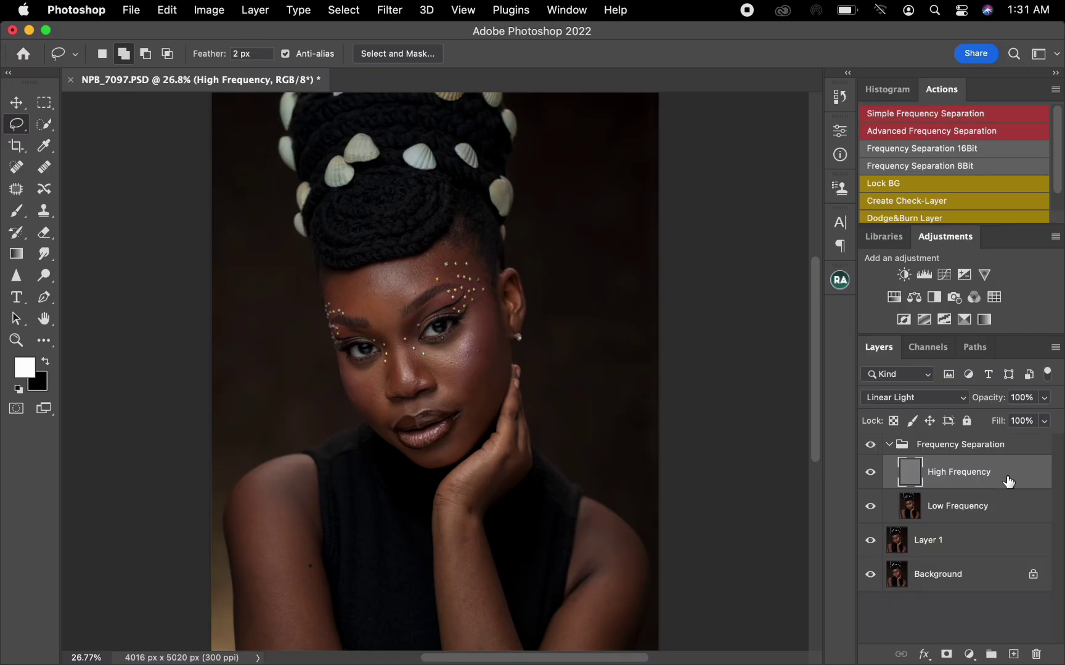
left_click(44, 211)
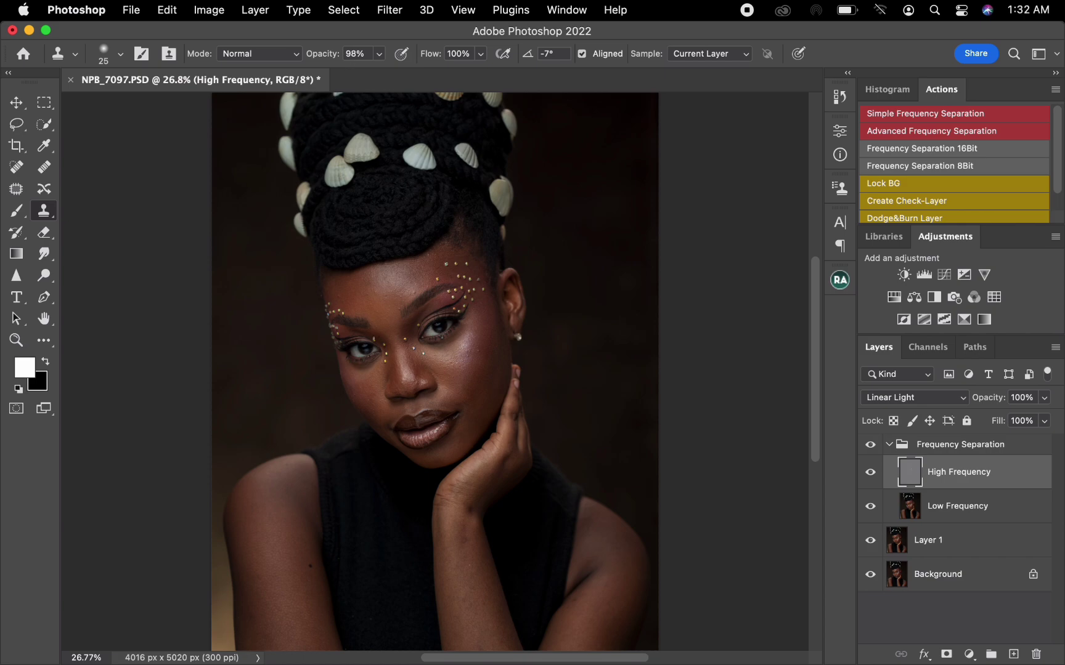
key("super+equal")
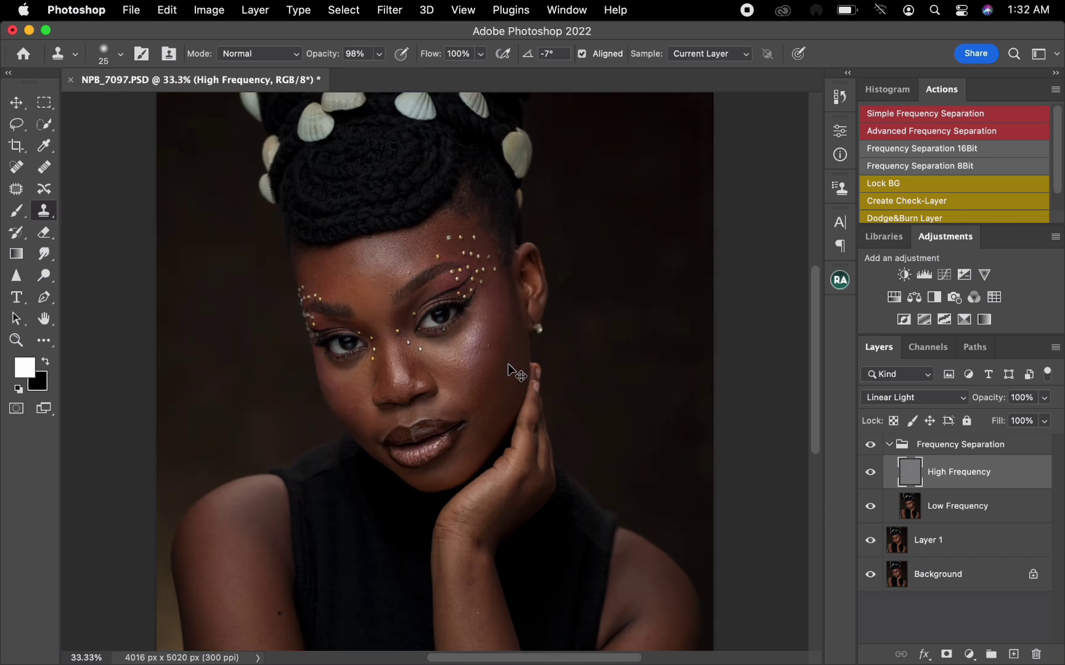
key("super+equal")
key("super+equal")
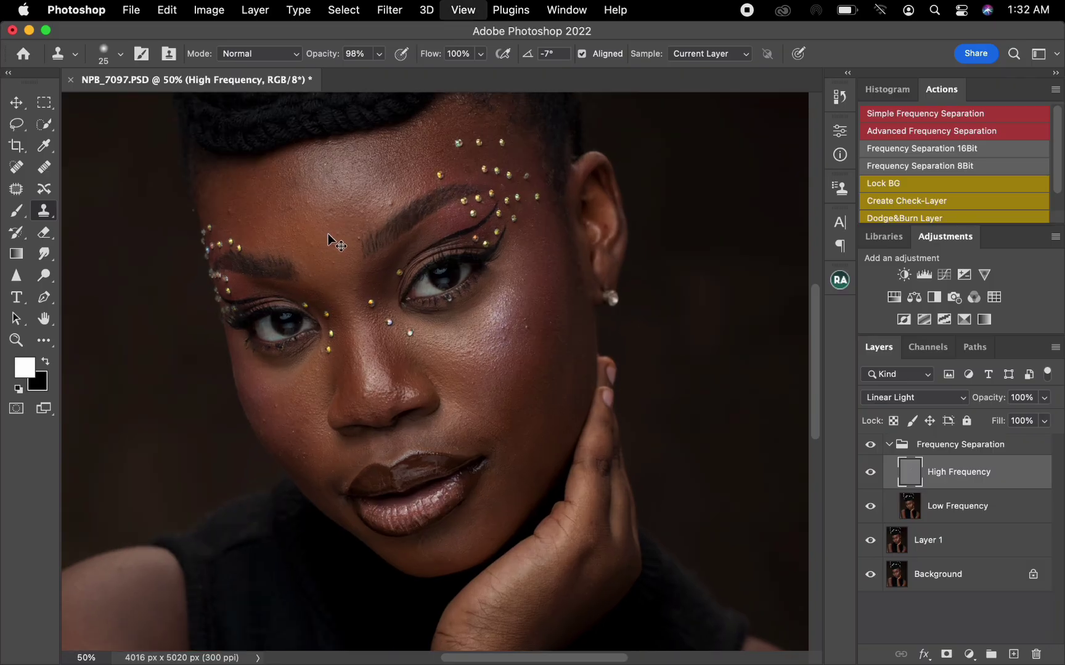
key("super+equal")
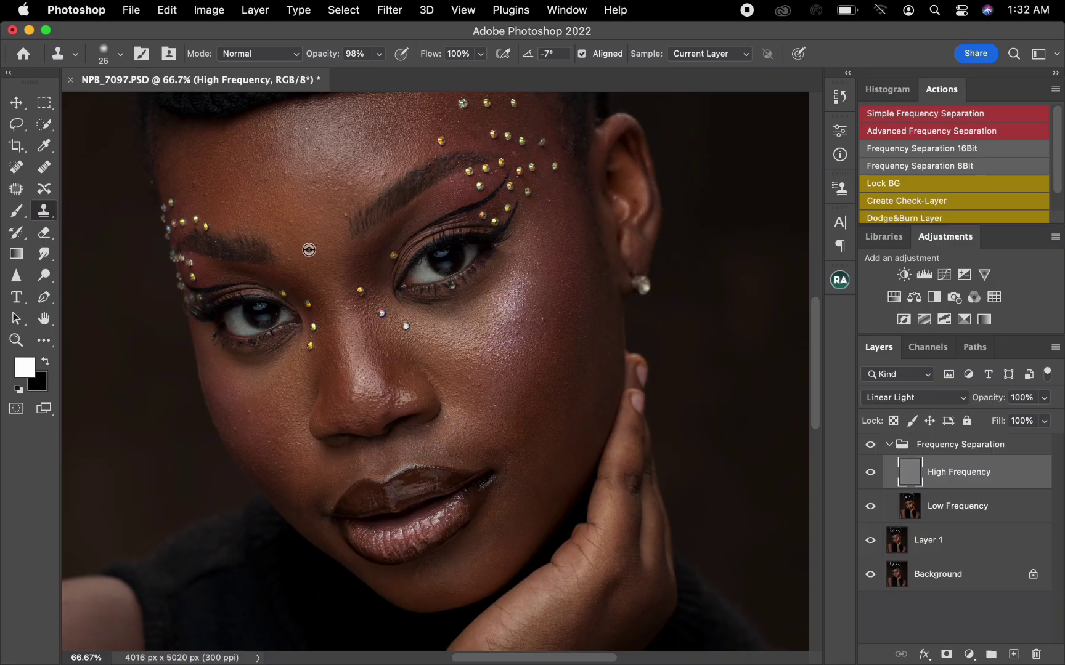
left_click(309, 250, "alt")
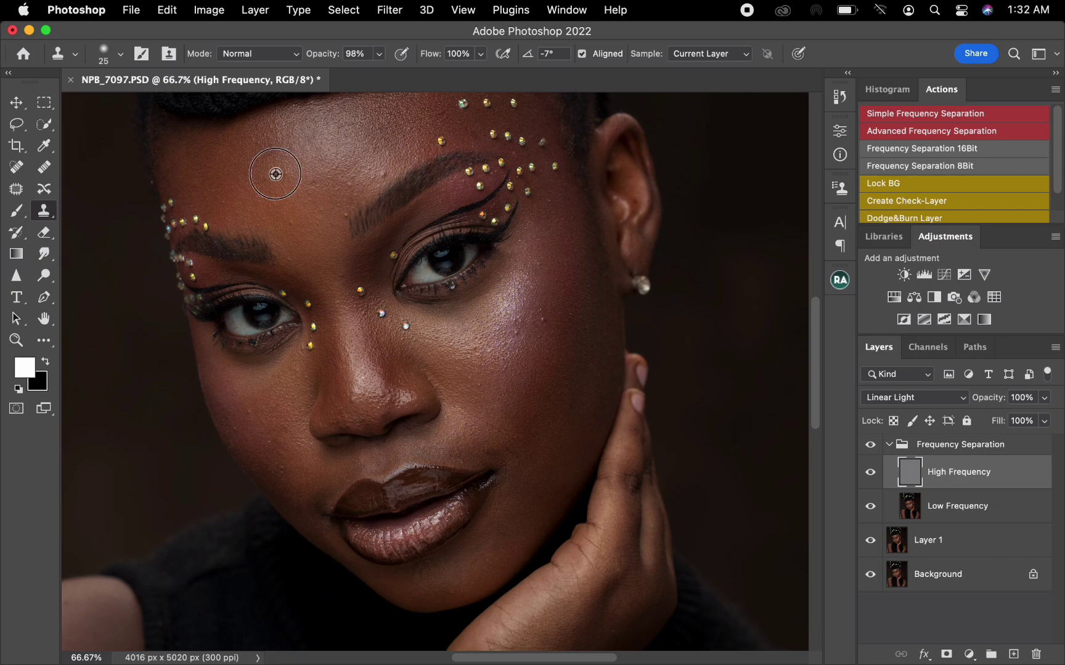
left_click(438, 108, "alt")
left_click(440, 113)
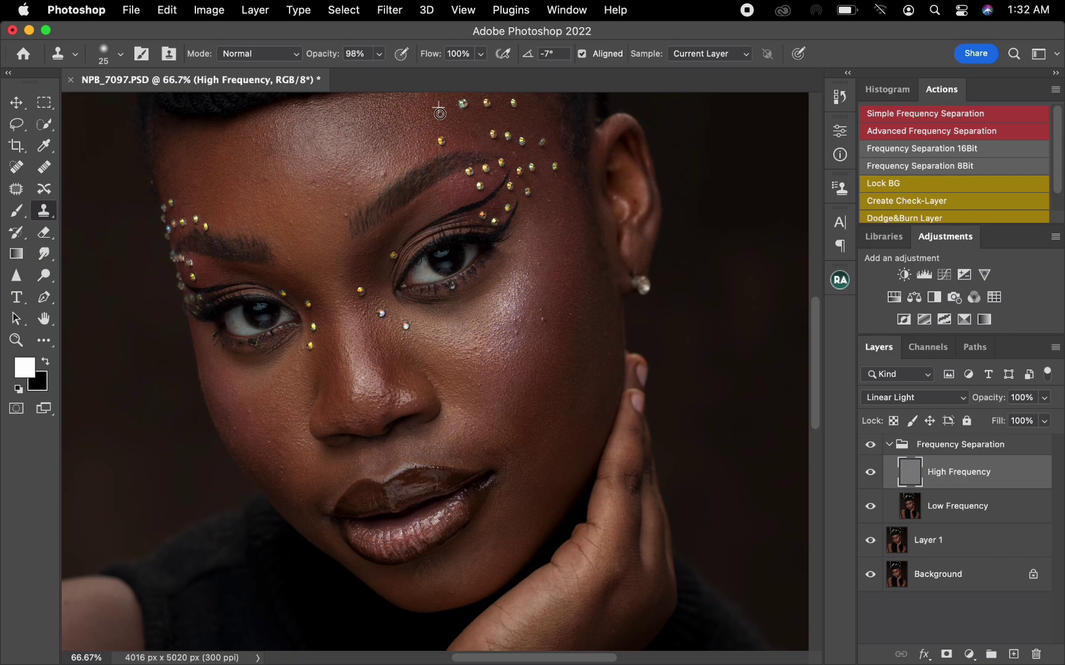
Step: Clone clean skin texture over the spots on the highlighted cheek on the earring side of the face
left_click(539, 327, "alt")
left_click(544, 319)
left_click(567, 314, "alt")
left_click(577, 327)
left_click(477, 357, "alt")
left_click(479, 347)
left_click(477, 369, "alt")
left_click(481, 375)
left_click(481, 384)
left_click(472, 379)
left_click(485, 383)
left_click(504, 354, "alt")
left_click(515, 343)
Step: Clone away the blemishes beside the outer eye corner and on the lower forehead just above the eyebrows
left_click(541, 252, "alt")
left_click(539, 265)
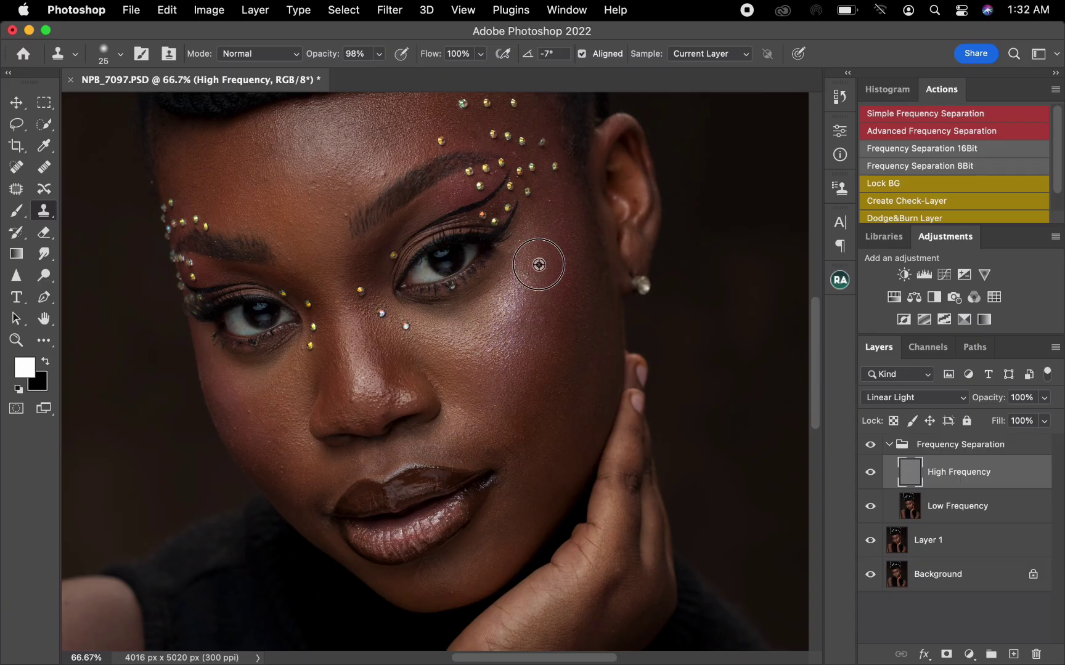
left_click(549, 199, "alt")
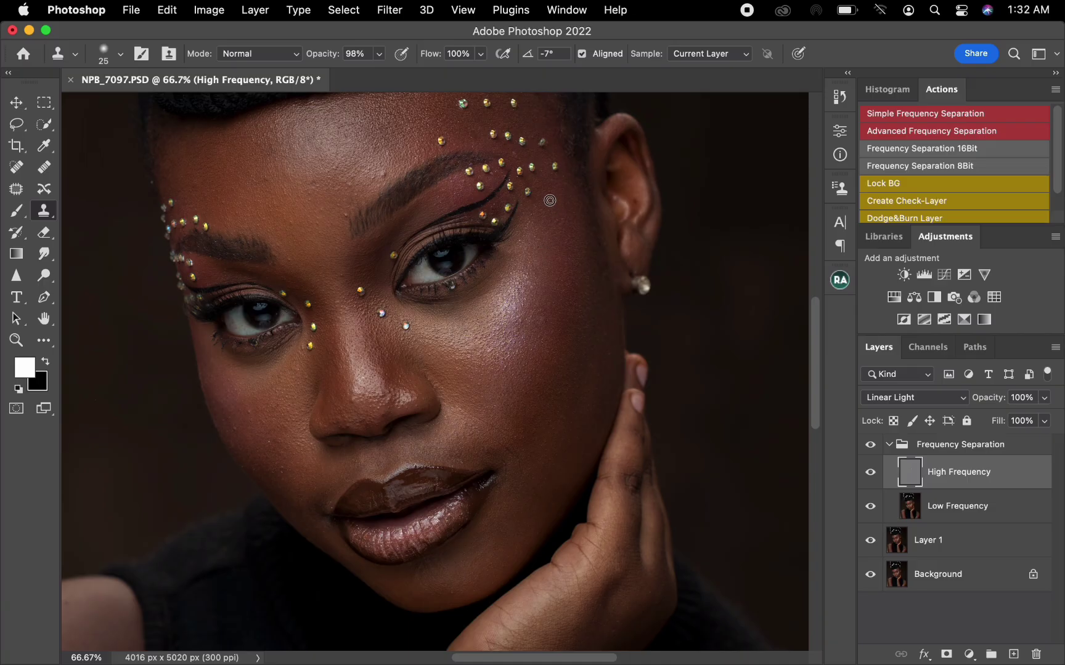
left_click(375, 181, "alt")
left_click(313, 202, "alt")
left_click(333, 213)
left_click(345, 217)
Step: Even out the skin texture above the upper lip and across the nose with the Clone Stamp tool
left_click(268, 449, "alt")
mouse_move(470, 419)
left_mouse_down()
mouse_move(508, 440)
mouse_move(520, 467)
mouse_move(505, 468)
mouse_move(507, 483)
mouse_move(456, 451)
left_mouse_up()
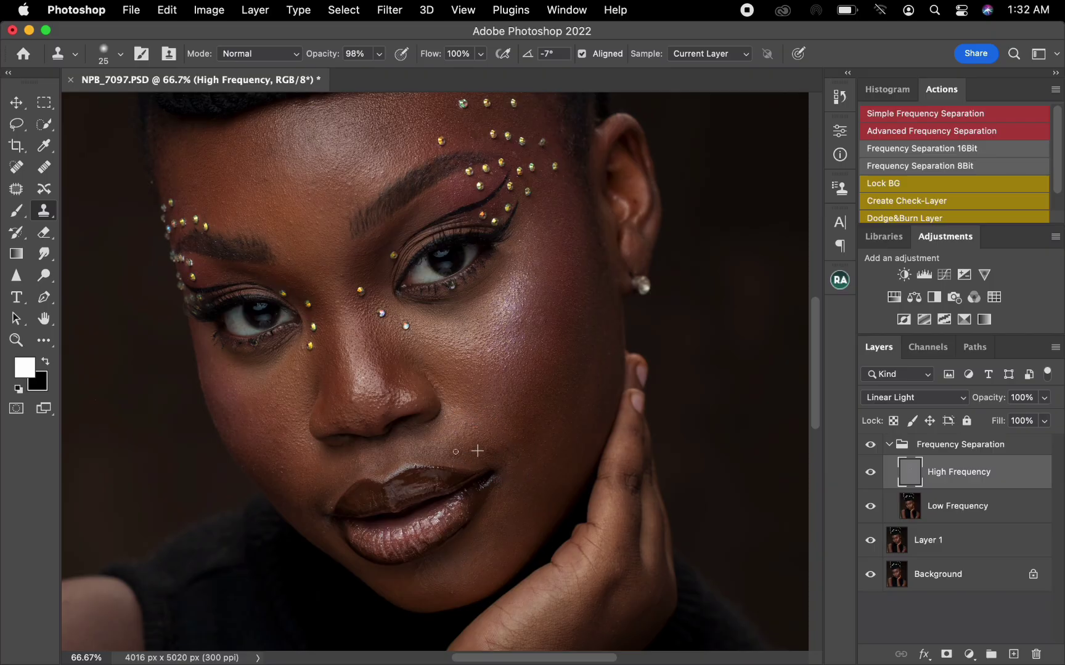
left_click(349, 390, "alt")
mouse_move(361, 382)
left_mouse_down()
mouse_move(363, 392)
mouse_move(415, 379)
left_mouse_up()
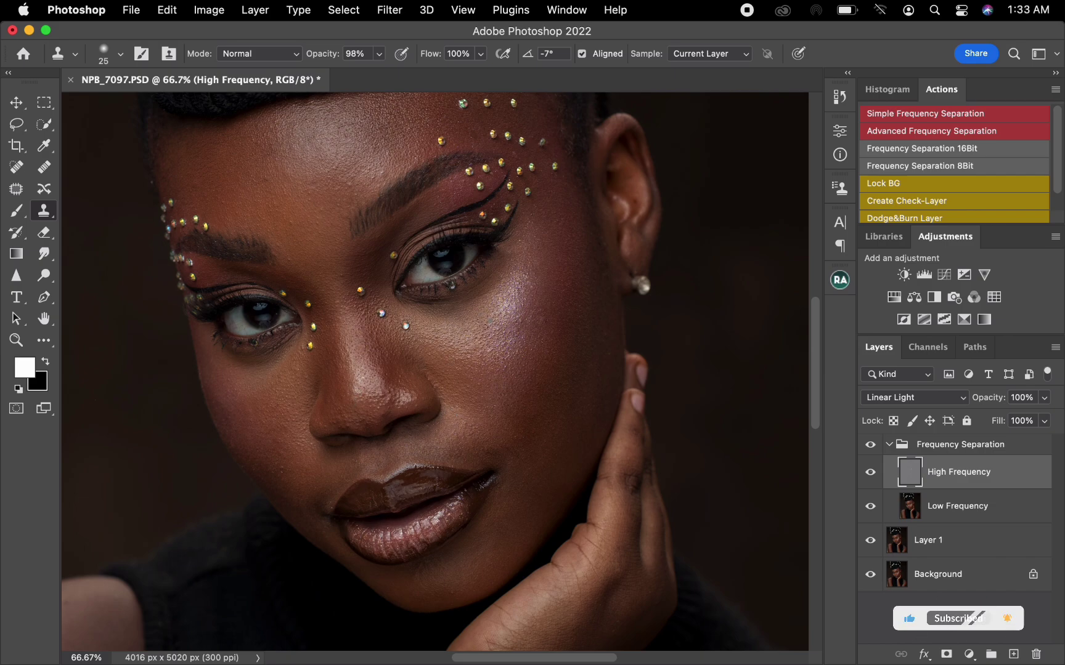
Step: Select the Low Frequency layer and prepare the Mixer Brush with a cleaned brush
key("super+minus")
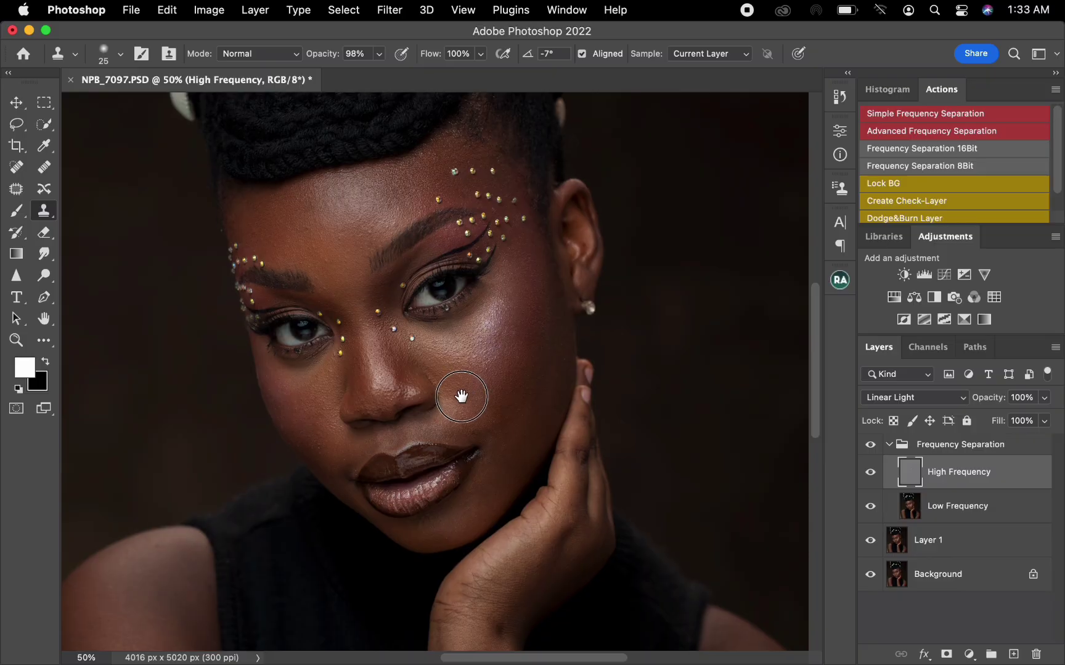
scroll(459, 394, "right", 3)
scroll(459, 394, "up", 2)
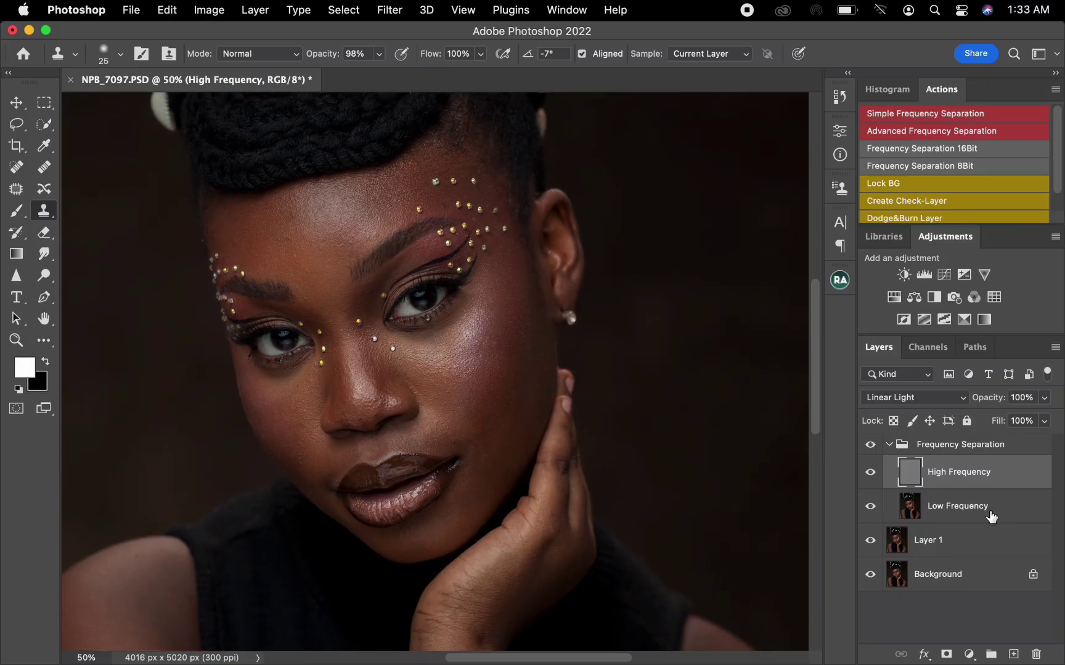
left_click(993, 513)
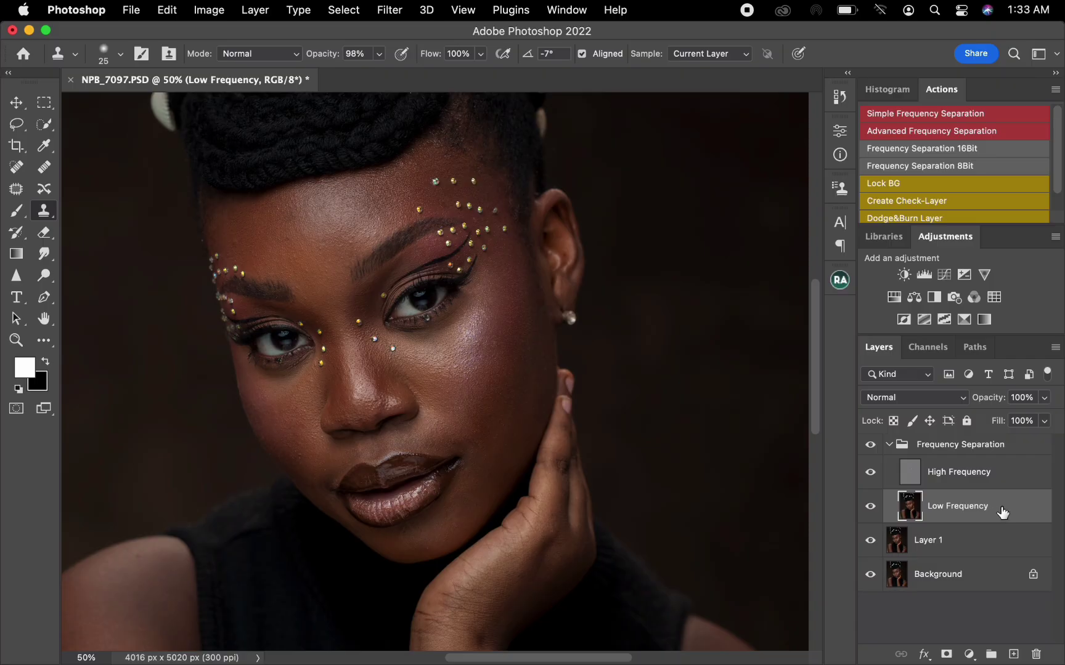
key("b")
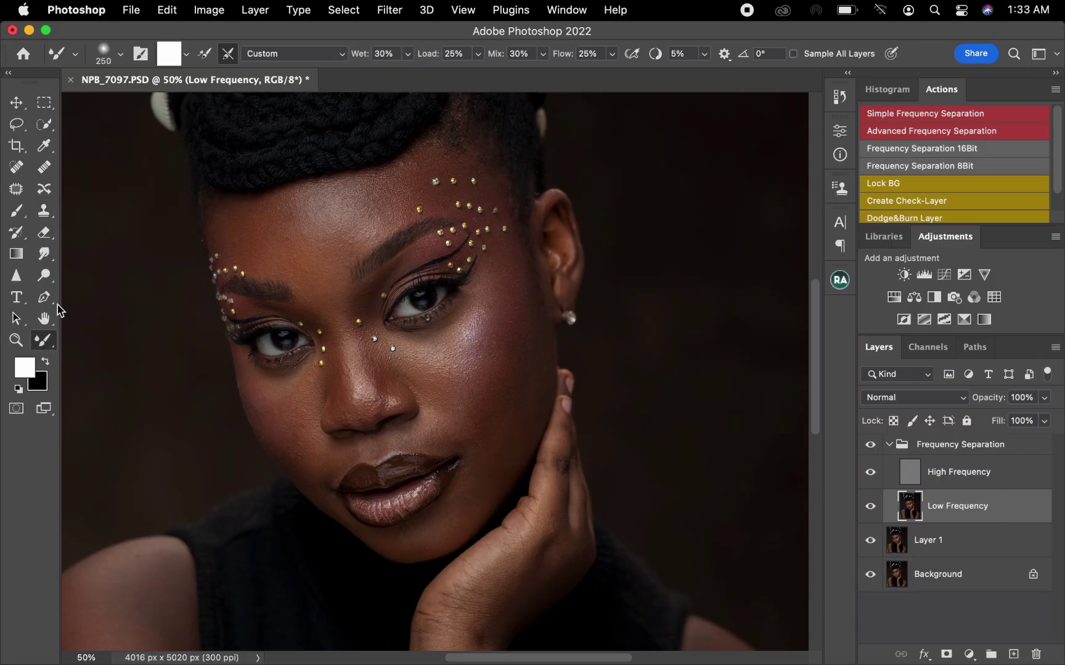
left_click(187, 55)
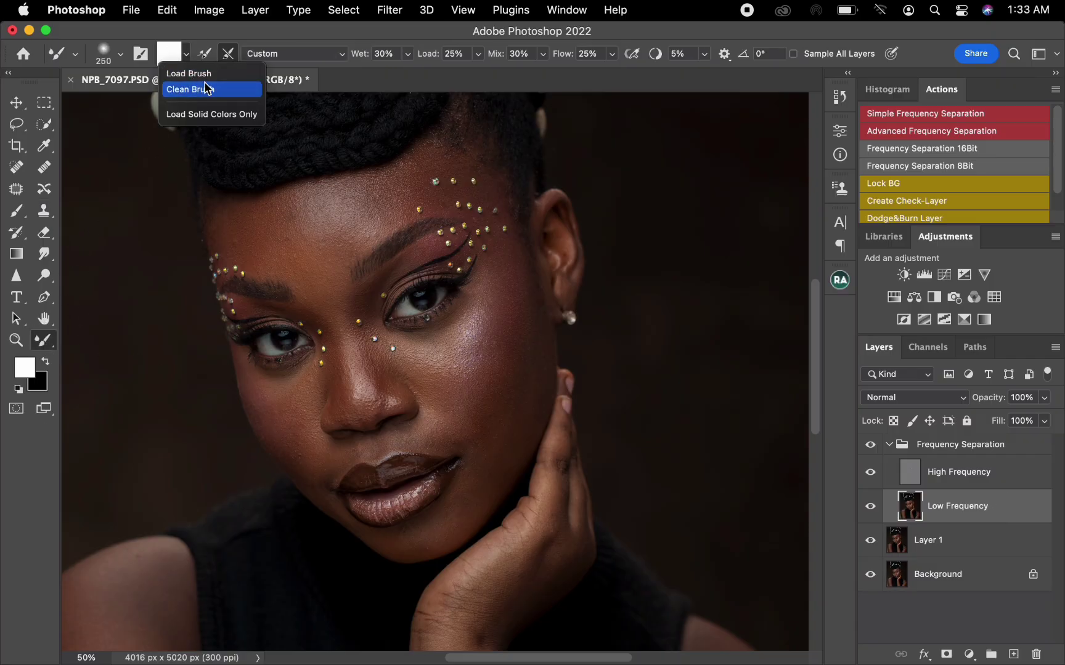
left_click(195, 91)
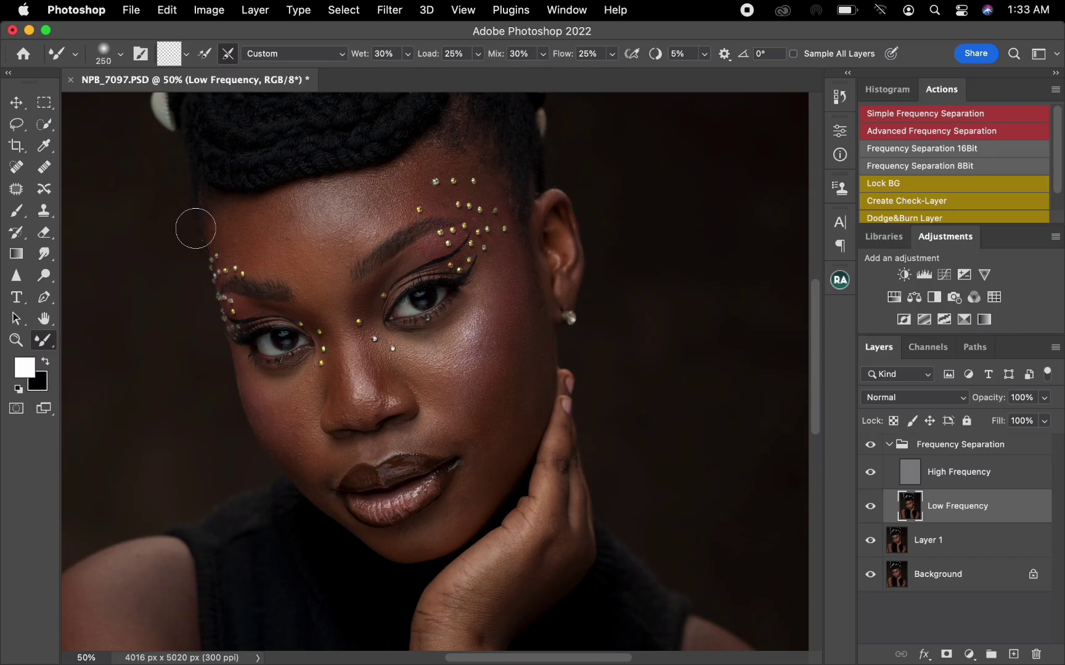
Step: Smooth the skin tones across the forehead, from the hairline down to between the eyebrows, with the Mixer Brush at varying sizes
key("bracketleft")
key("bracketleft")
key("bracketleft")
key("bracketleft")
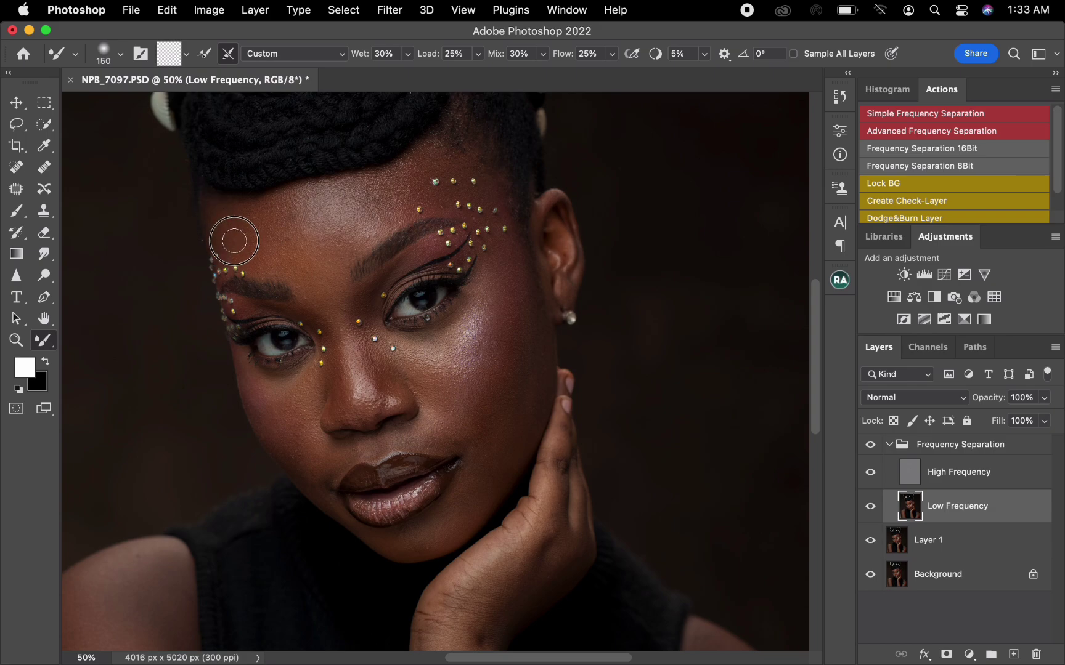
key("bracketright")
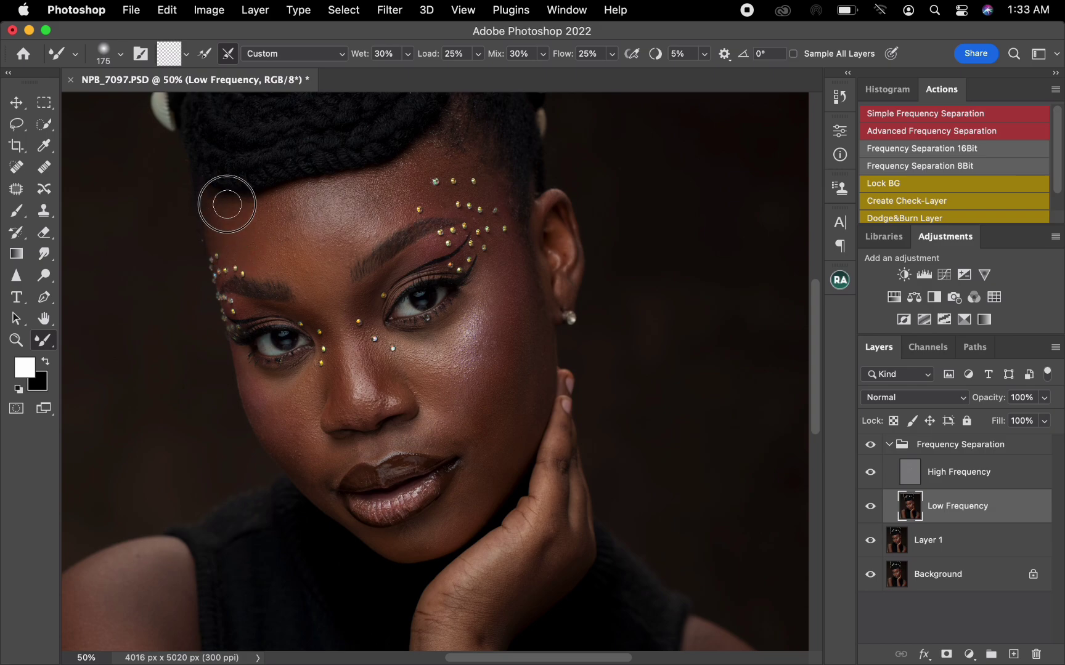
key("bracketright")
key("bracketright")
key("bracketright")
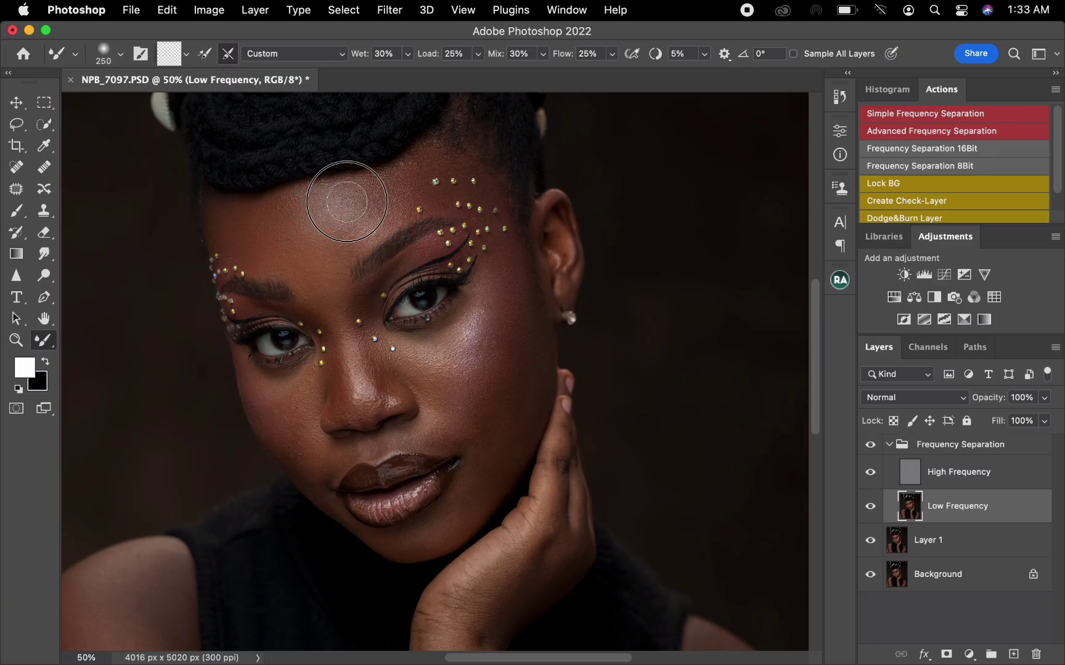
mouse_move(343, 199)
left_mouse_down()
mouse_move(375, 197)
mouse_move(332, 198)
mouse_move(348, 229)
left_mouse_up()
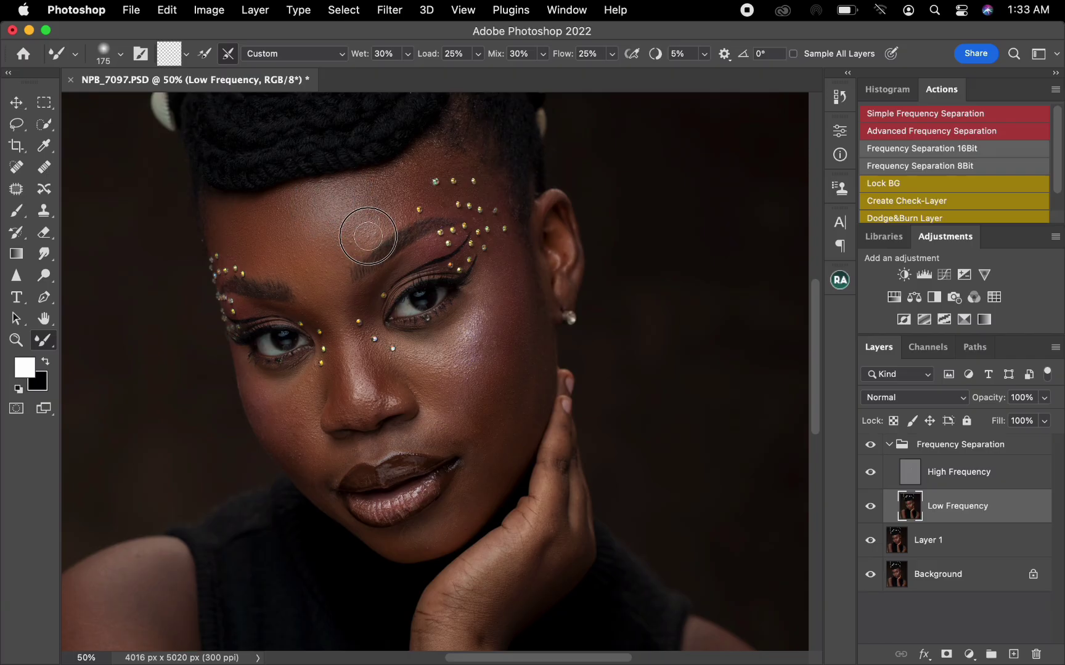
key("bracketright")
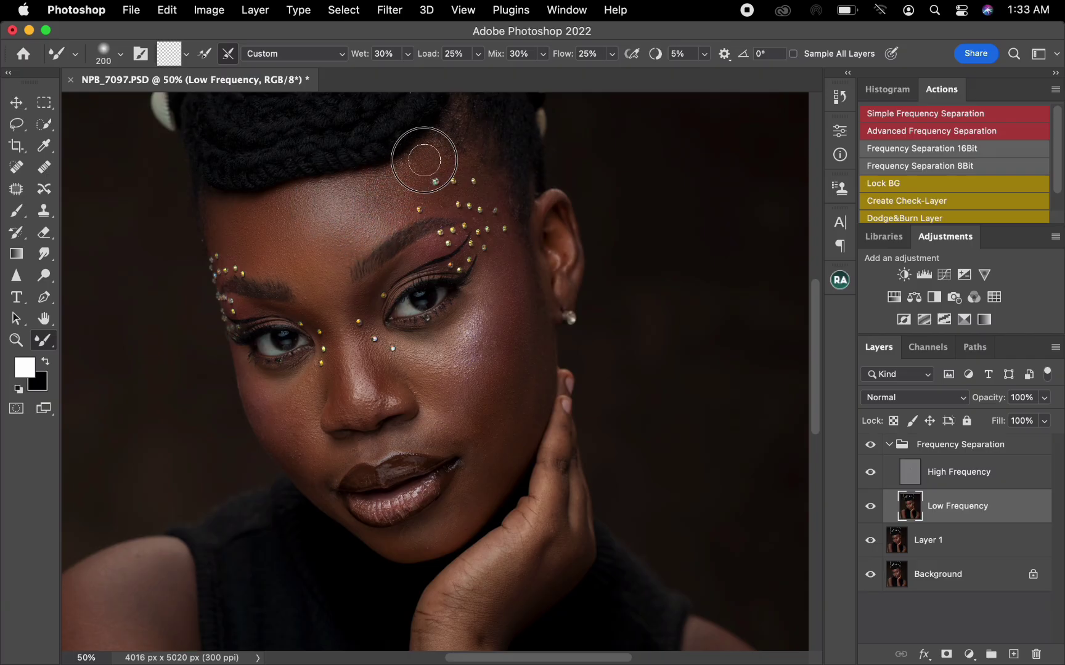
mouse_move(418, 161)
left_mouse_down()
mouse_move(301, 225)
mouse_move(319, 268)
left_mouse_up()
key("bracketright")
key("bracketright")
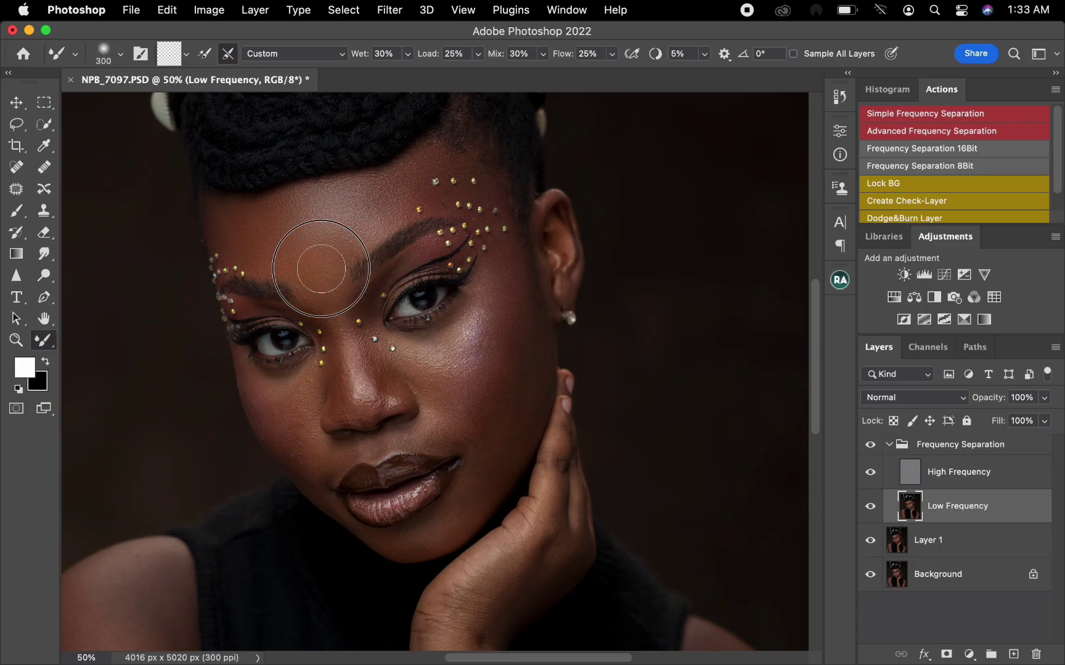
Step: Blend the tones along the nose bridge, nose tip and nostrils up to the inner brows with a smaller Mixer Brush
key("bracketleft")
key("bracketleft")
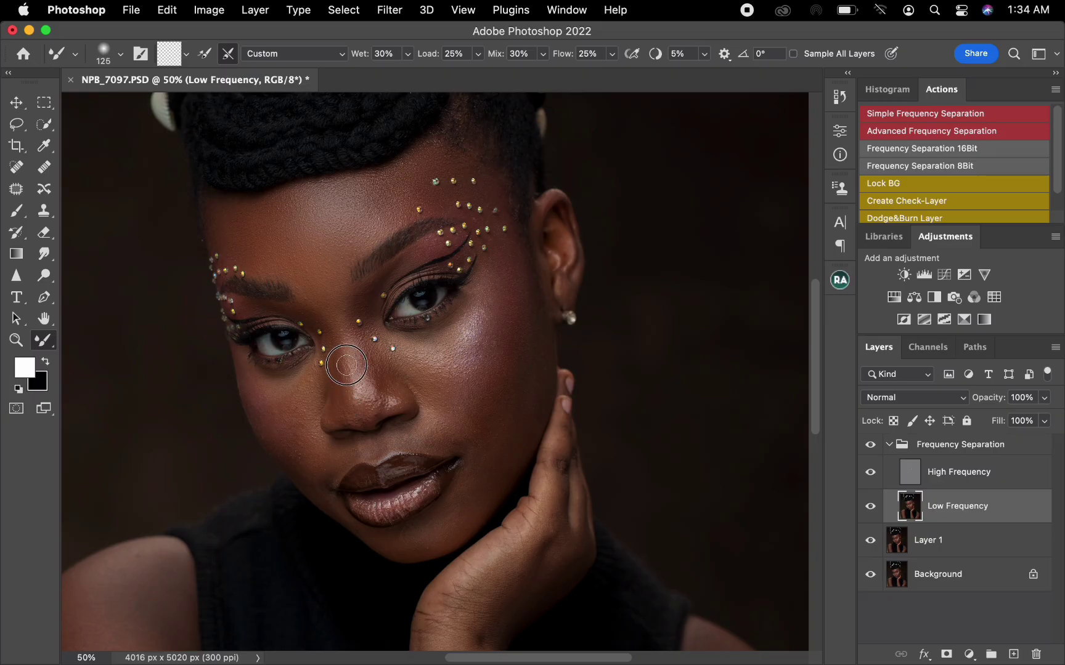
left_click_drag(347, 363, 333, 311)
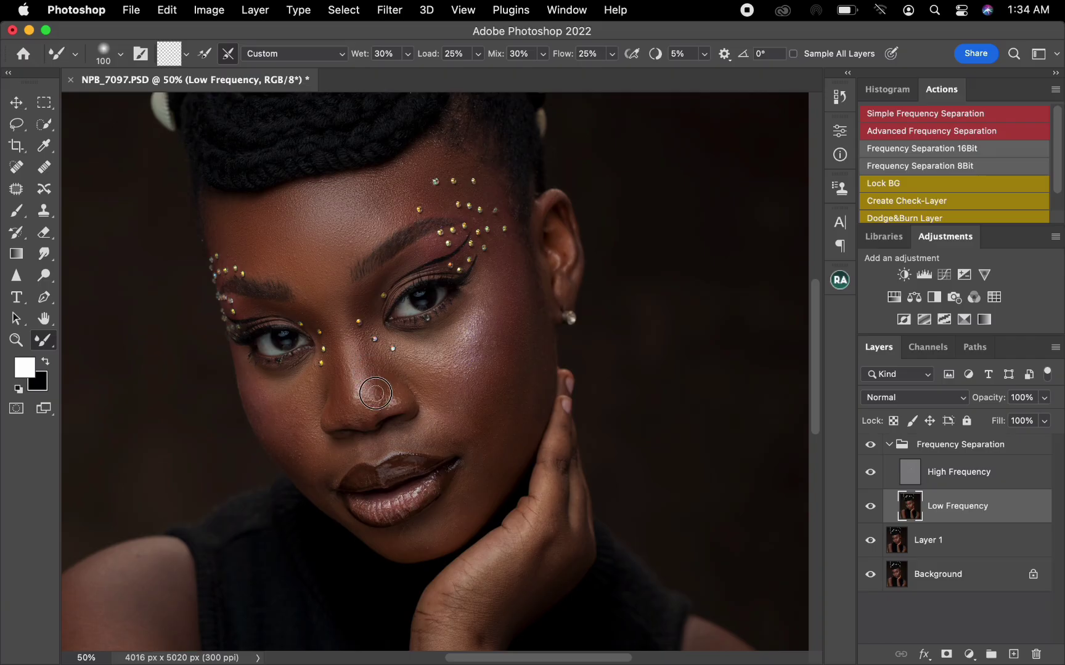
key("bracketright")
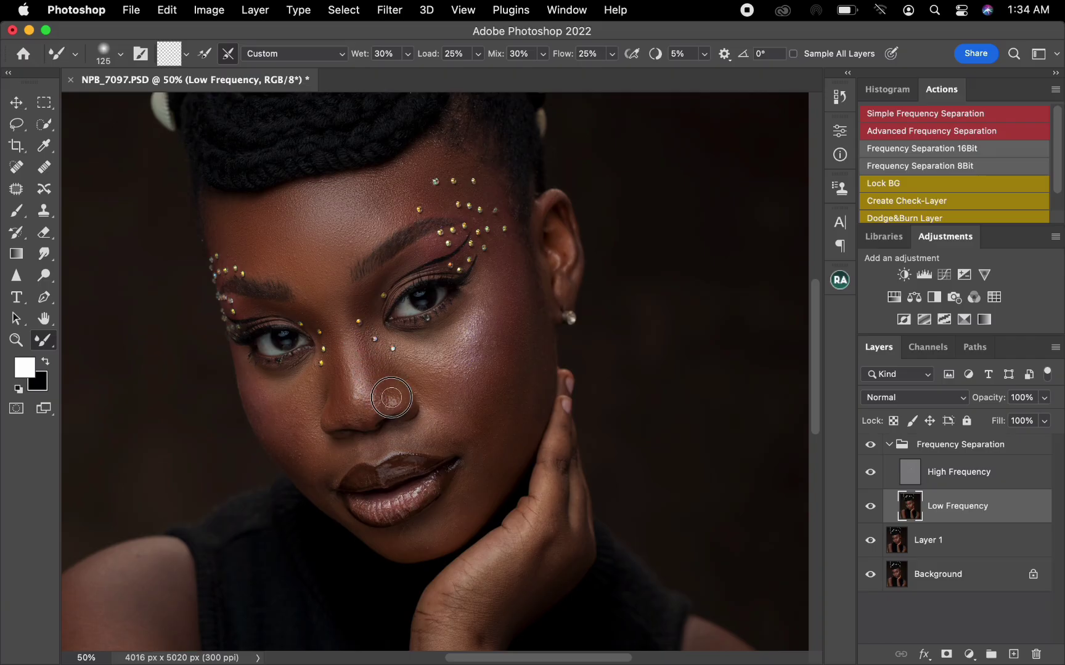
left_click_drag(346, 417, 358, 417)
left_click_drag(338, 317, 357, 388)
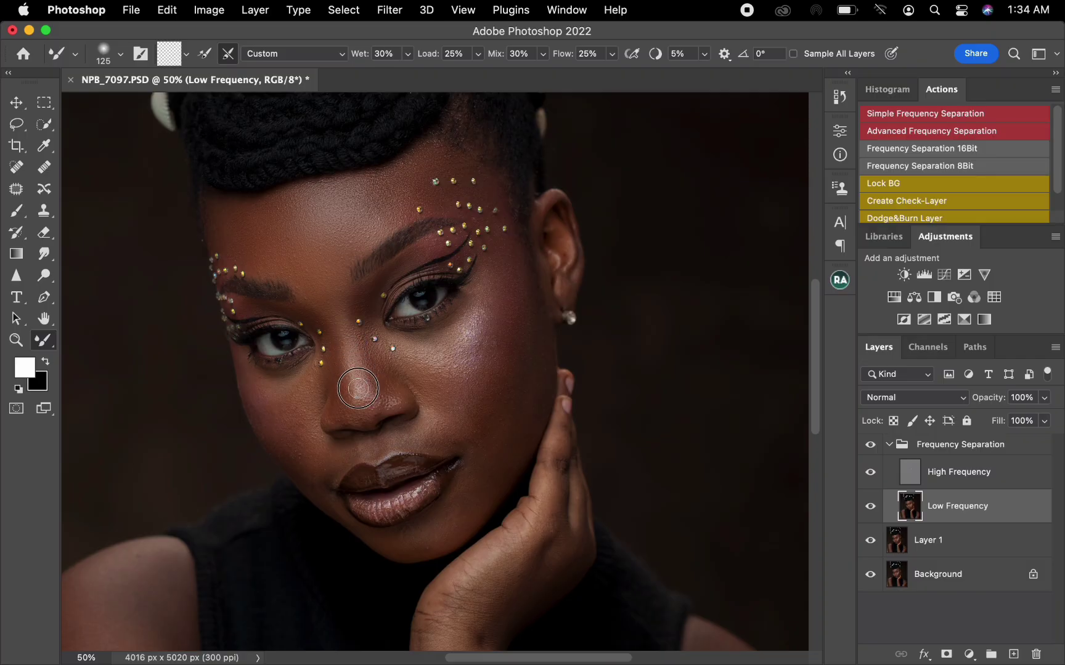
key("bracketright")
left_click_drag(329, 293, 326, 291)
Step: Smooth the tones along the outer cheek and jawline on the side of the face away from the earring
key("bracketright")
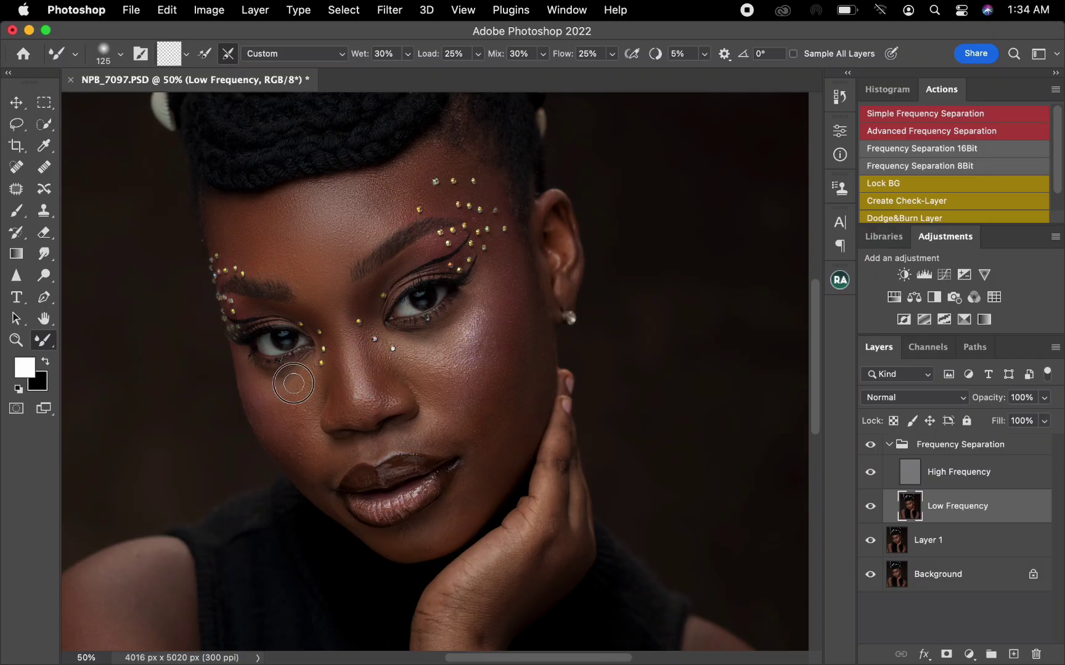
key("bracketright")
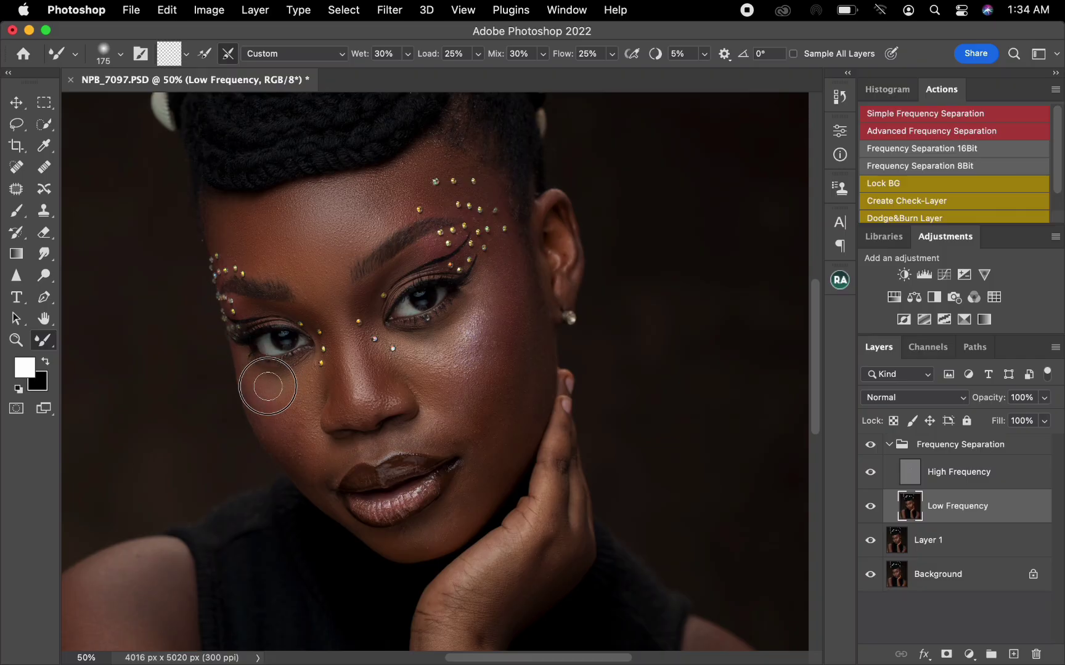
left_click_drag(260, 398, 252, 373)
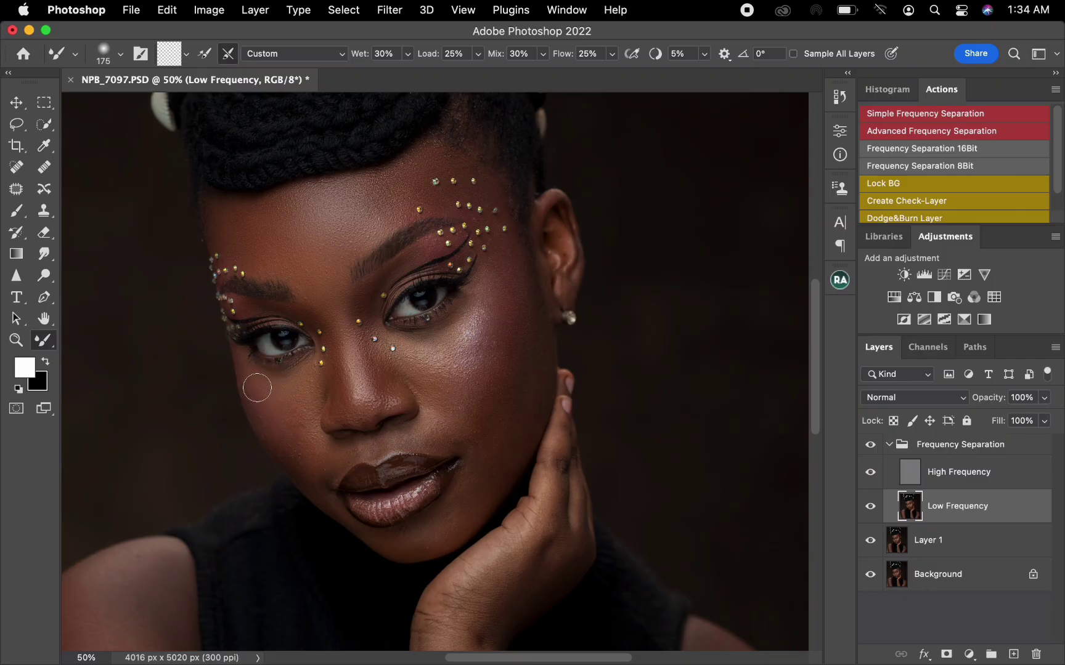
left_click_drag(285, 436, 259, 417)
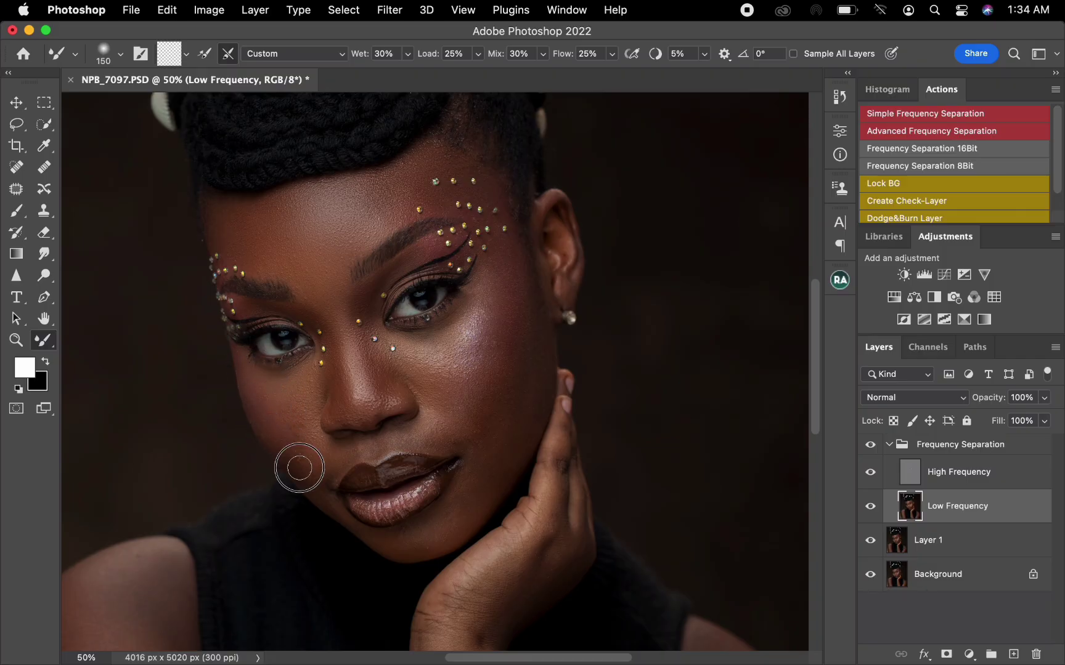
left_click_drag(299, 468, 266, 435)
key("bracketright")
key("bracketright")
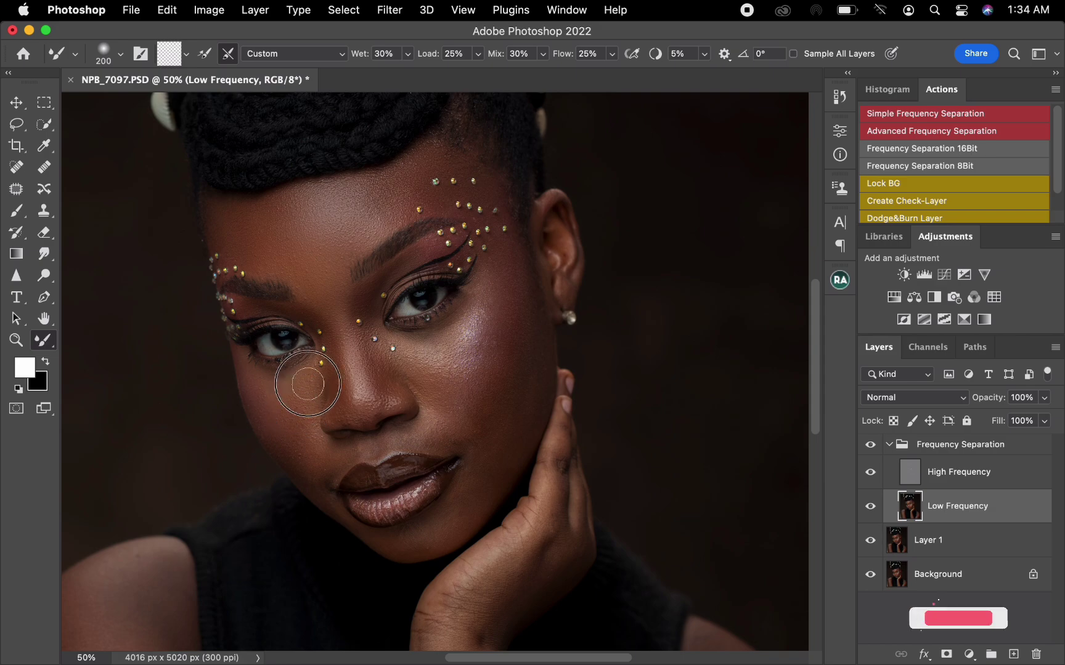
Step: Even out the tones under the eye and beside the nose on the cheek away from the earring
key("bracketleft")
left_click_drag(307, 383, 307, 363)
key("bracketright")
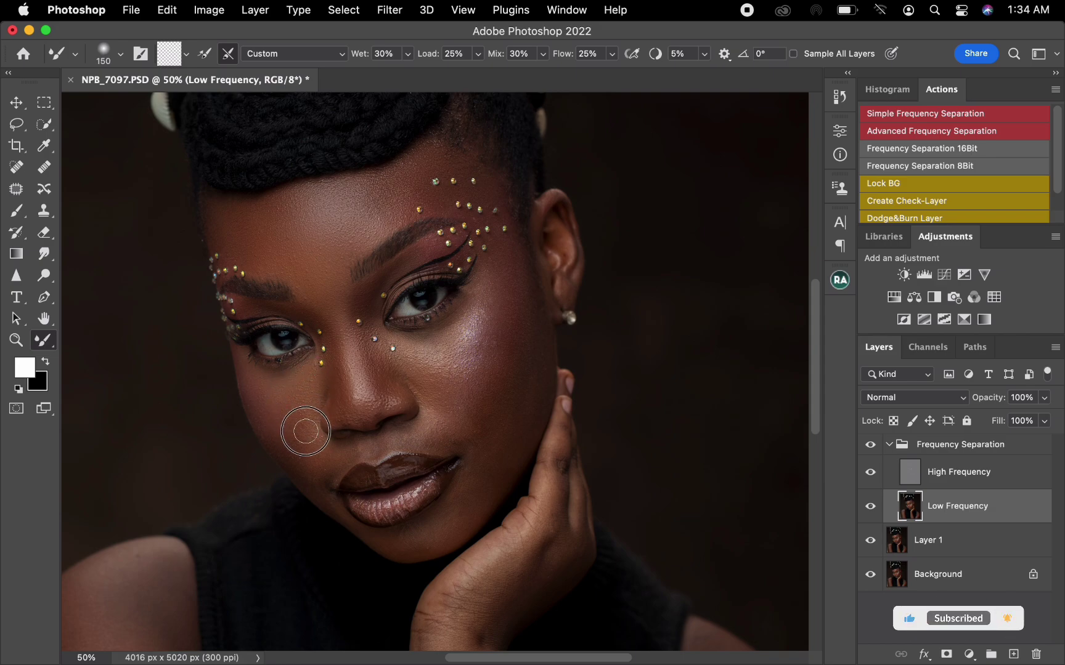
key("bracketright")
mouse_move(306, 430)
left_mouse_down()
mouse_move(332, 454)
mouse_move(322, 482)
mouse_move(266, 417)
mouse_move(260, 396)
mouse_move(285, 382)
left_mouse_up()
Step: Blend the tones from above the upper lip across the earring-side cheek toward the ear
key("bracketleft")
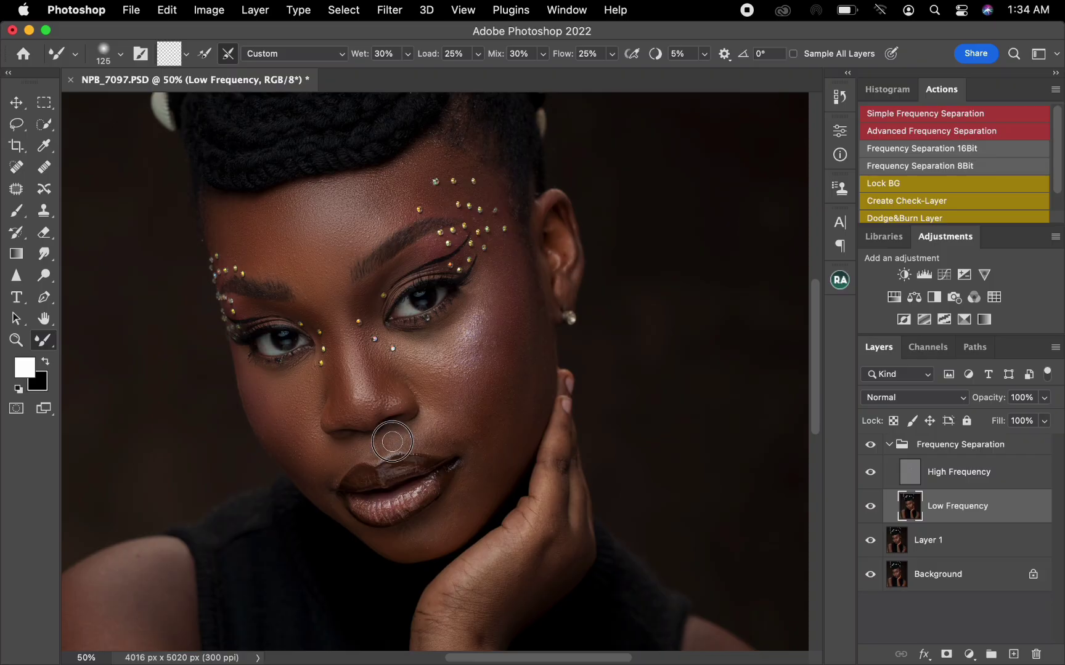
left_click_drag(393, 442, 433, 425)
mouse_move(428, 403)
left_mouse_down()
mouse_move(417, 342)
mouse_move(514, 274)
mouse_move(525, 370)
left_mouse_up()
key("]")
mouse_move(500, 333)
left_mouse_down()
mouse_move(480, 343)
mouse_move(486, 319)
mouse_move(489, 400)
mouse_move(475, 432)
mouse_move(486, 453)
mouse_move(517, 397)
mouse_move(525, 295)
mouse_move(532, 378)
mouse_move(521, 421)
mouse_move(531, 353)
left_mouse_up()
Step: Soften the bright highlight on the earring-side cheek and toggle the Frequency Separation group's visibility to compare before and after
key("bracketright")
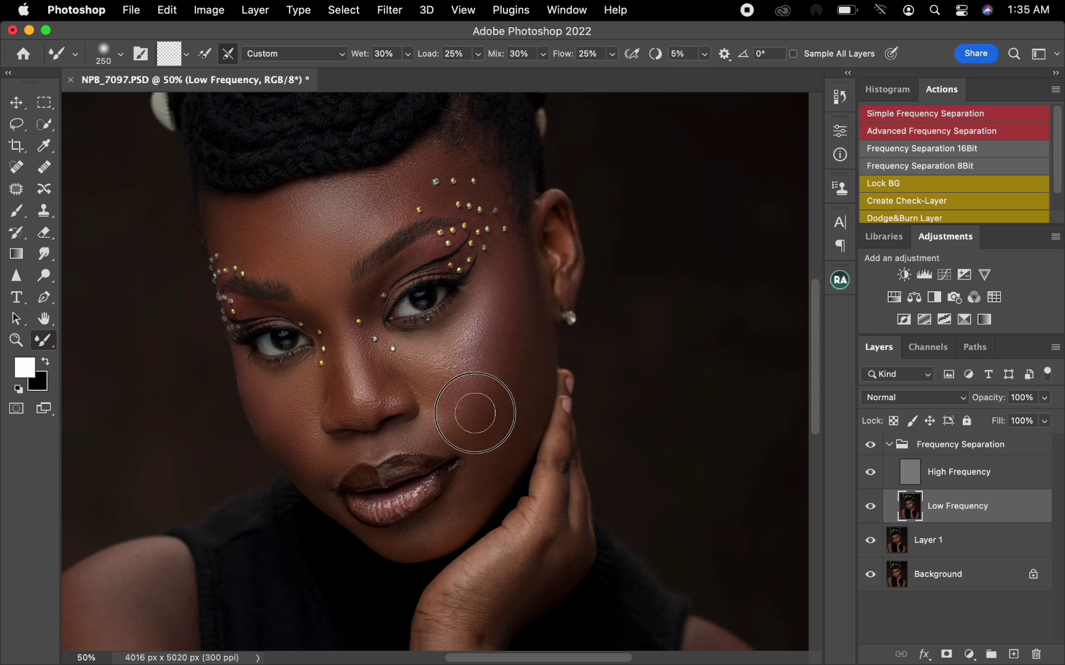
key("bracketright")
key("bracketright")
mouse_move(467, 370)
left_mouse_down()
mouse_move(475, 340)
mouse_move(492, 374)
mouse_move(492, 445)
mouse_move(507, 424)
mouse_move(528, 325)
mouse_move(484, 315)
left_mouse_up()
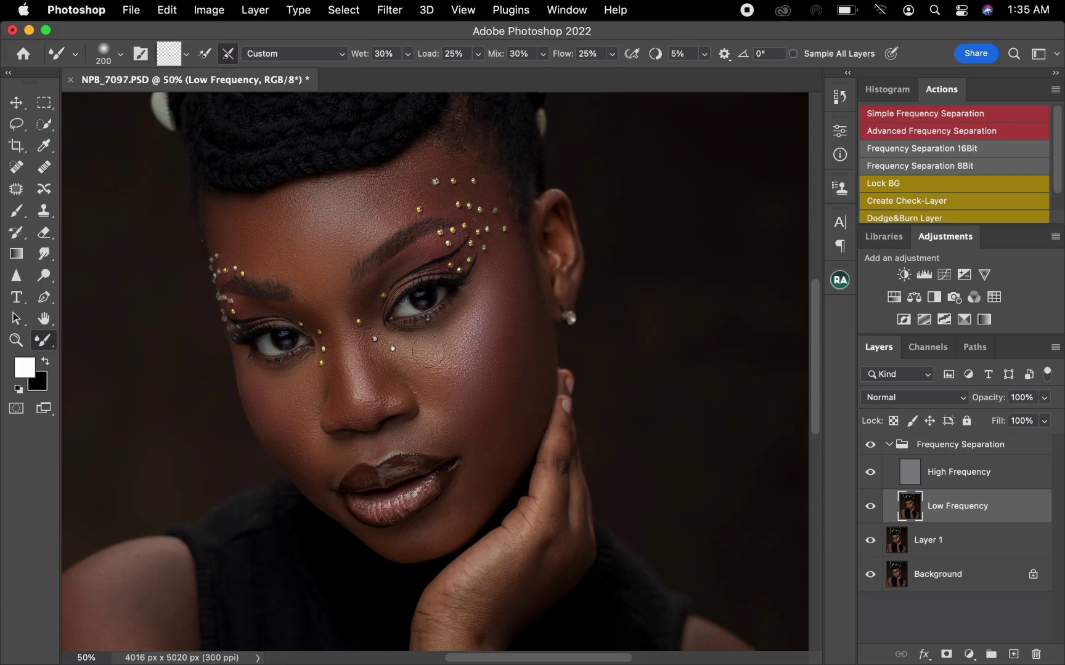
left_click(871, 446)
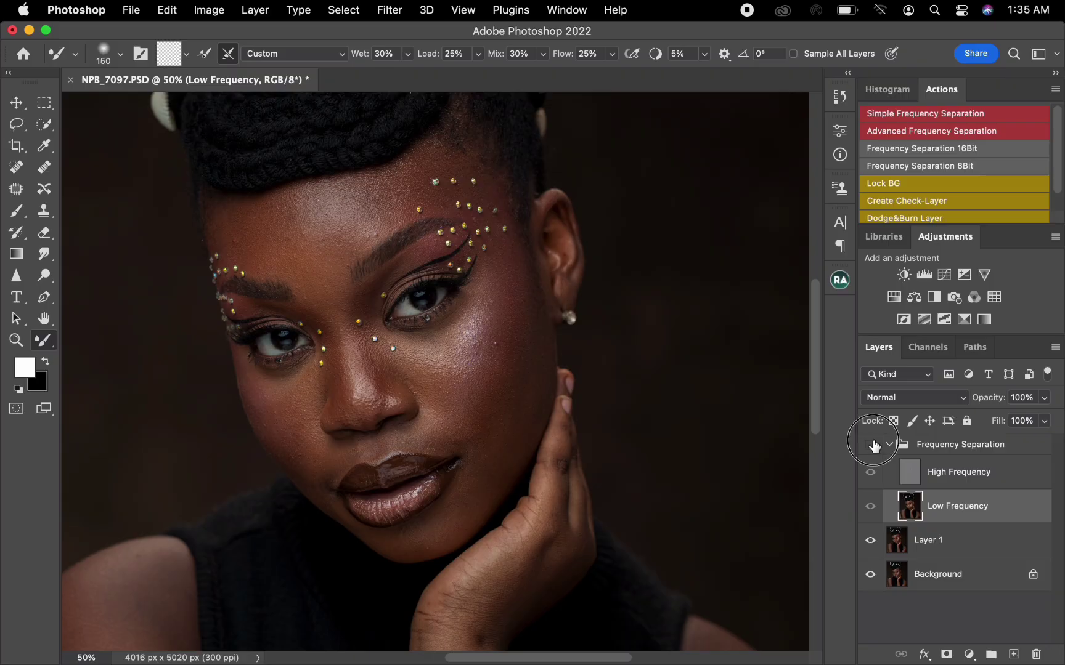
left_click(870, 445)
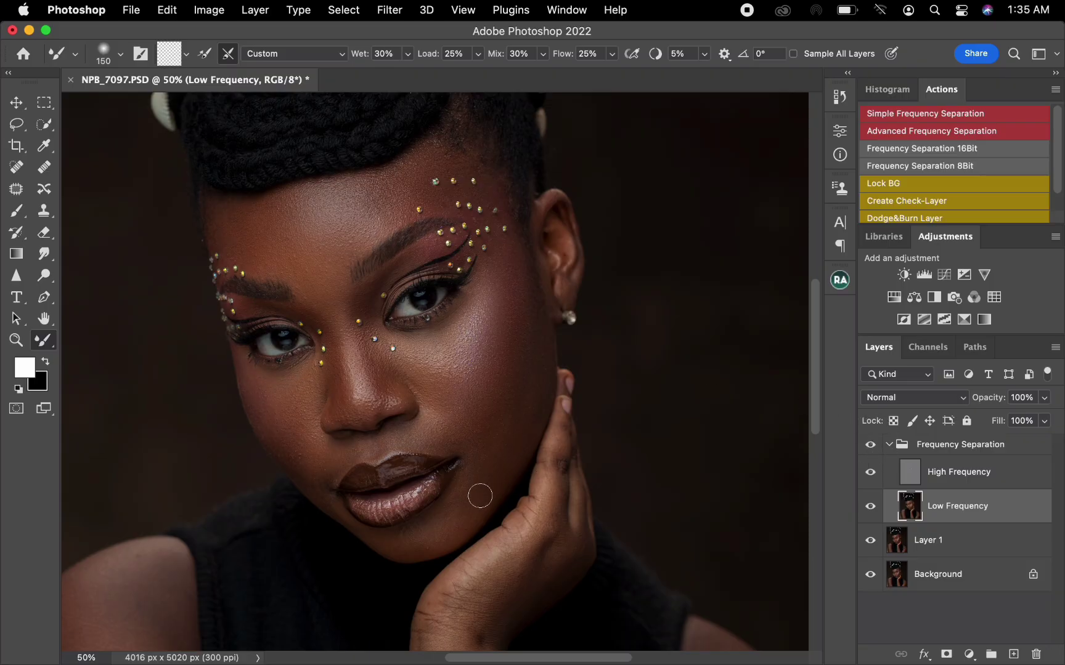
Step: Smooth the tones below the lips and across the chin with the Mixer Brush at size 175
key("bracketright")
key("bracketright")
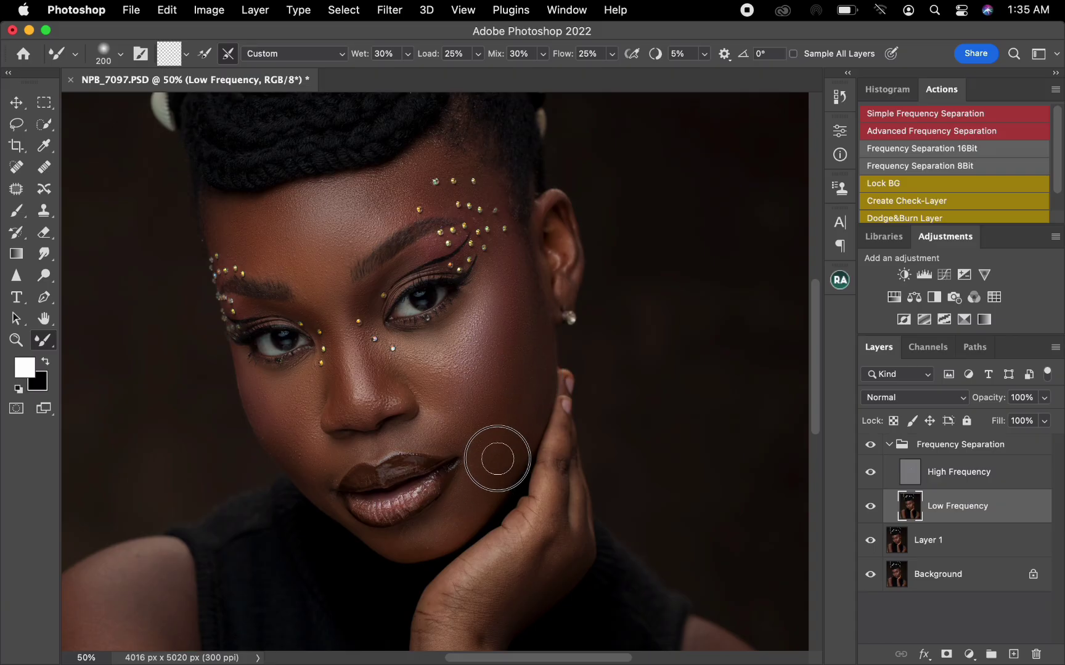
key("bracketleft")
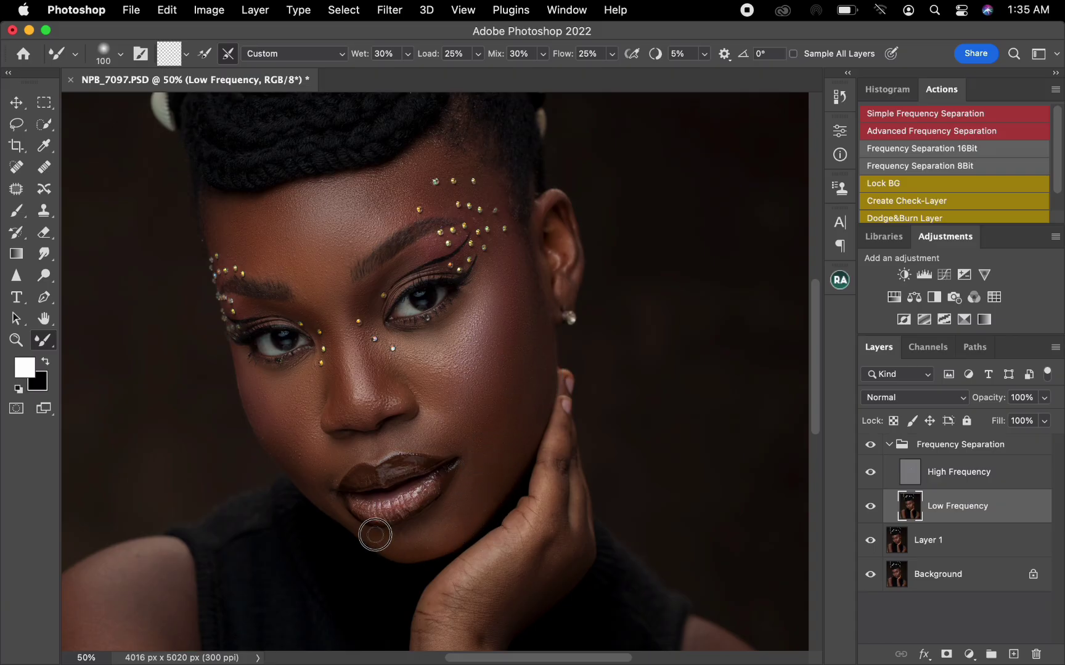
key("bracketright")
key("bracketright")
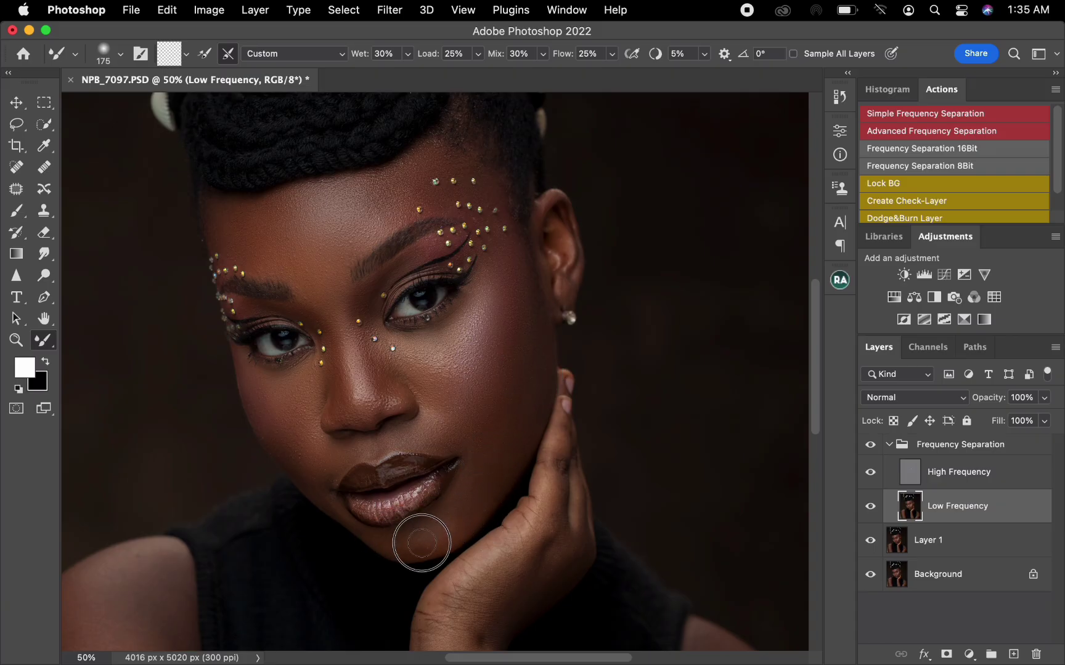
left_click_drag(437, 533, 417, 544)
left_click_drag(411, 549, 419, 543)
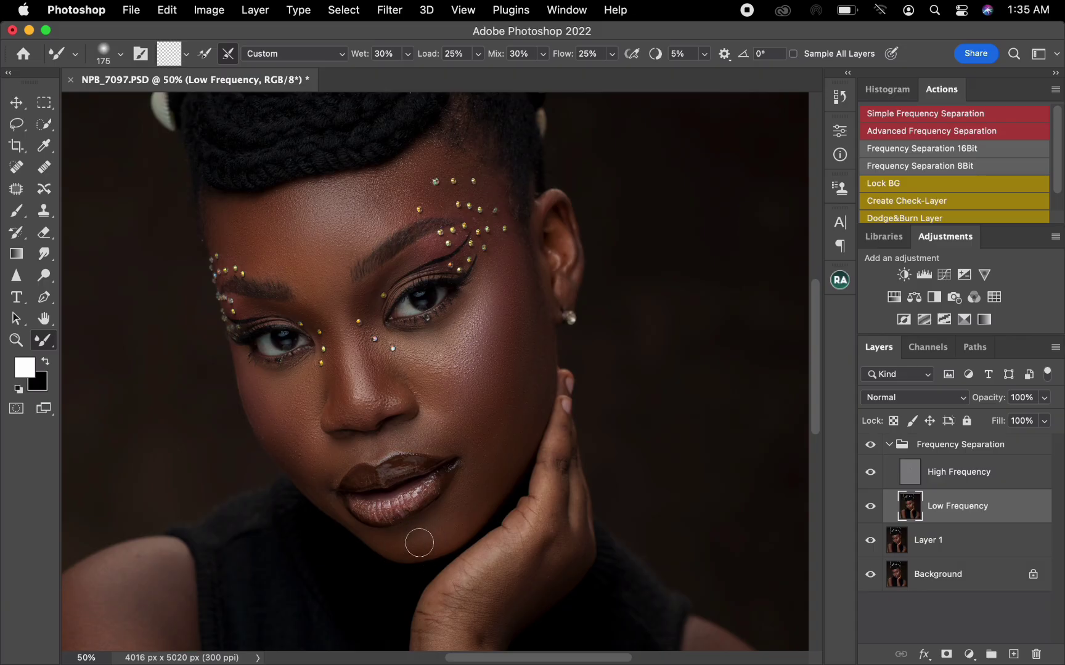
Step: Blend the lower cheek between the mouth corner and the hand on the earring side
left_click_drag(477, 503, 469, 499)
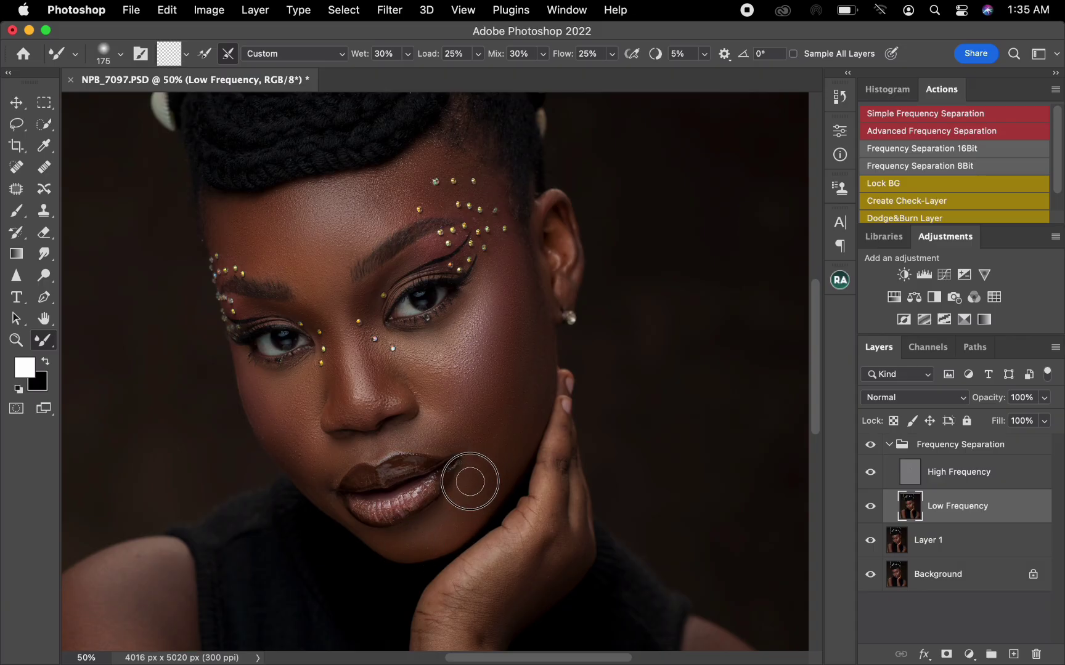
mouse_move(490, 438)
left_mouse_down()
mouse_move(486, 459)
mouse_move(495, 448)
left_mouse_up()
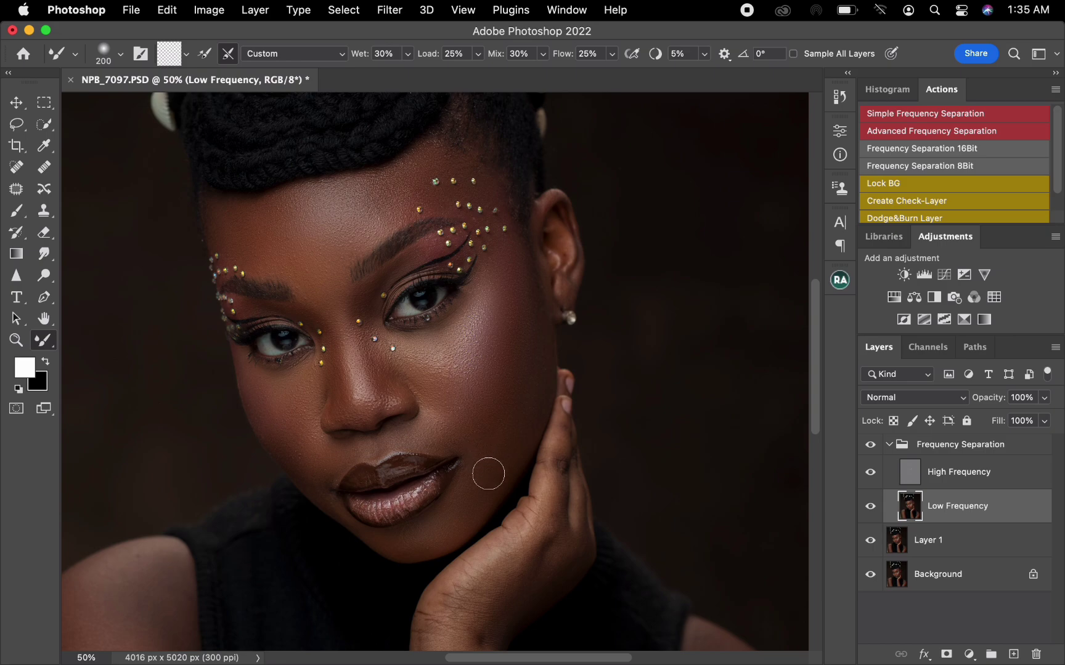
left_click_drag(474, 495, 497, 467)
Step: Refine the tones on the cheek away from the earring and down the bridge of the nose
key("bracketleft")
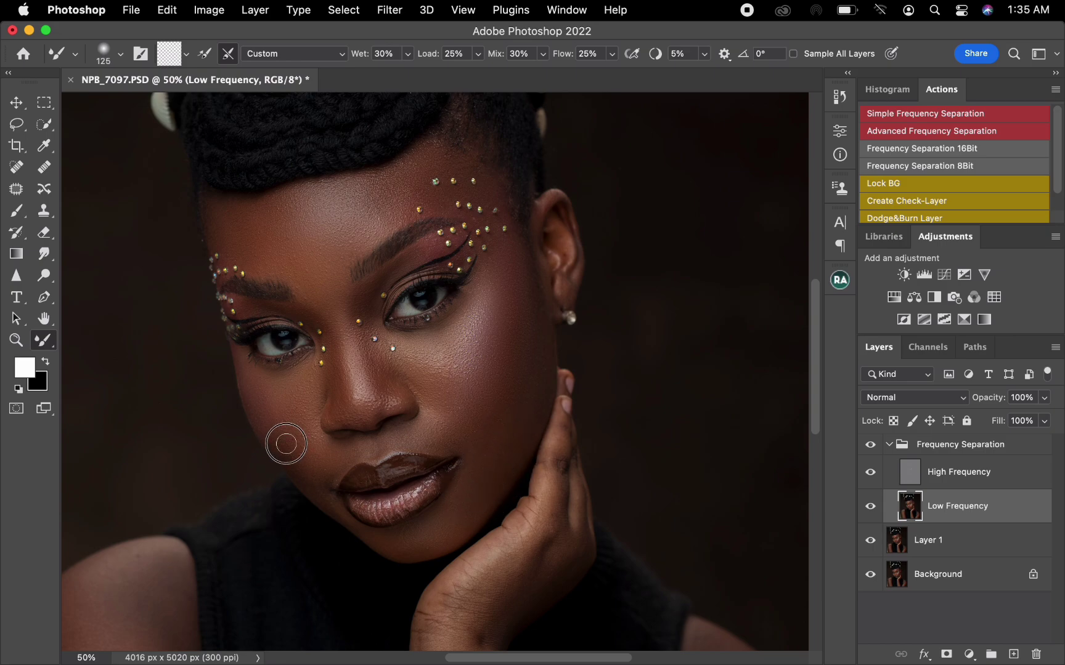
key("bracketright")
left_click_drag(261, 421, 258, 383)
key("bracketright")
key("bracketright")
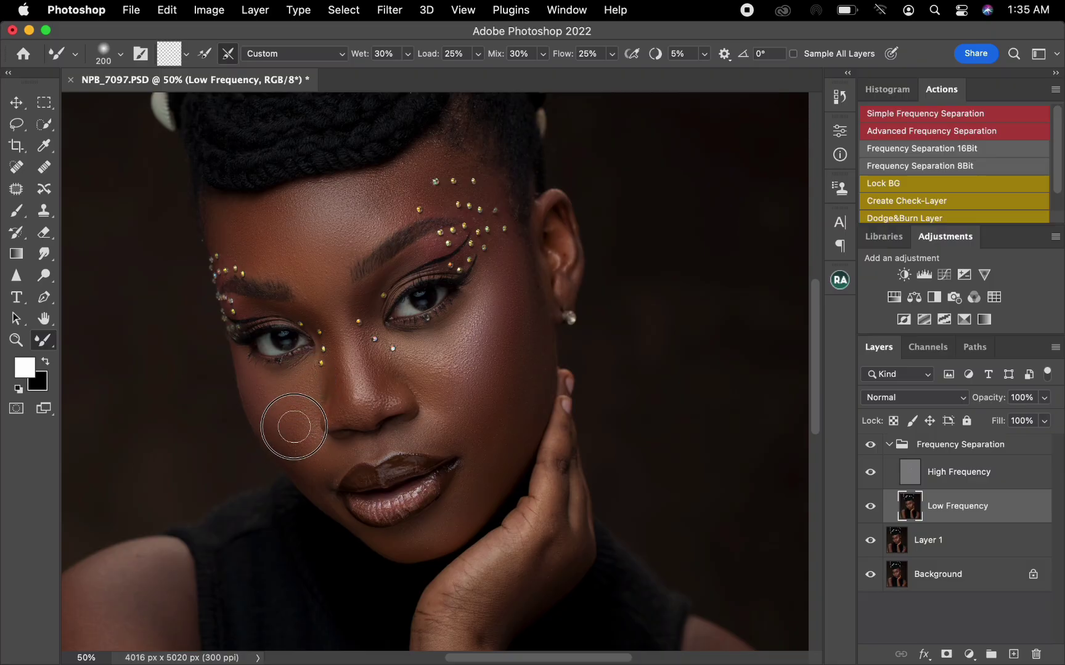
key("bracketleft")
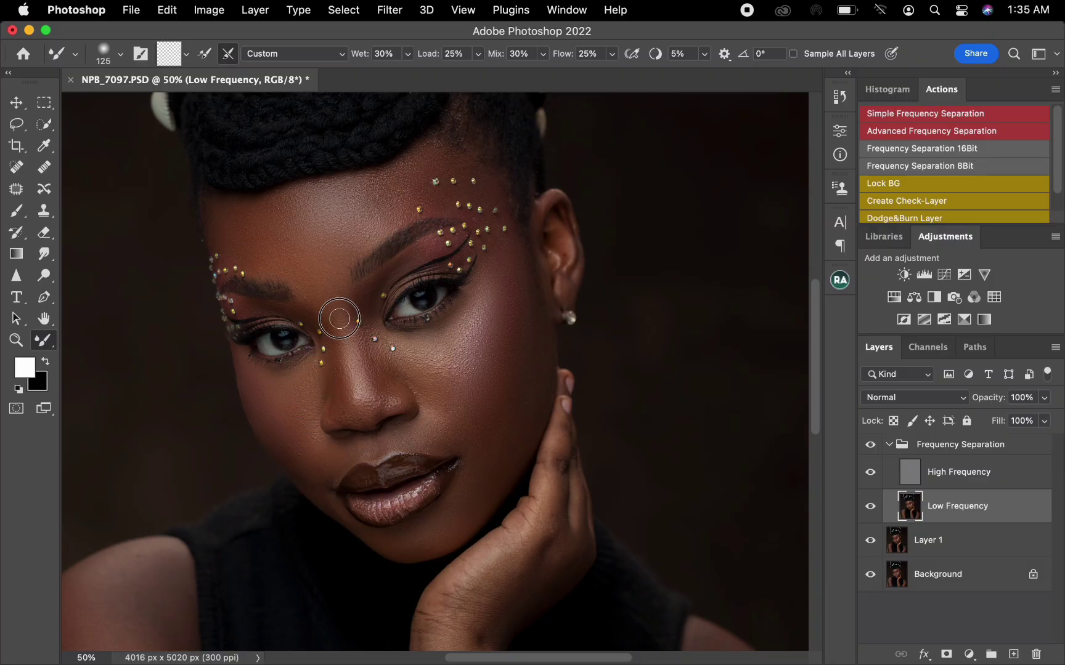
mouse_move(356, 297)
left_mouse_down()
mouse_move(350, 331)
mouse_move(370, 355)
mouse_move(363, 333)
mouse_move(375, 390)
mouse_move(352, 393)
left_mouse_up()
left_click(939, 473)
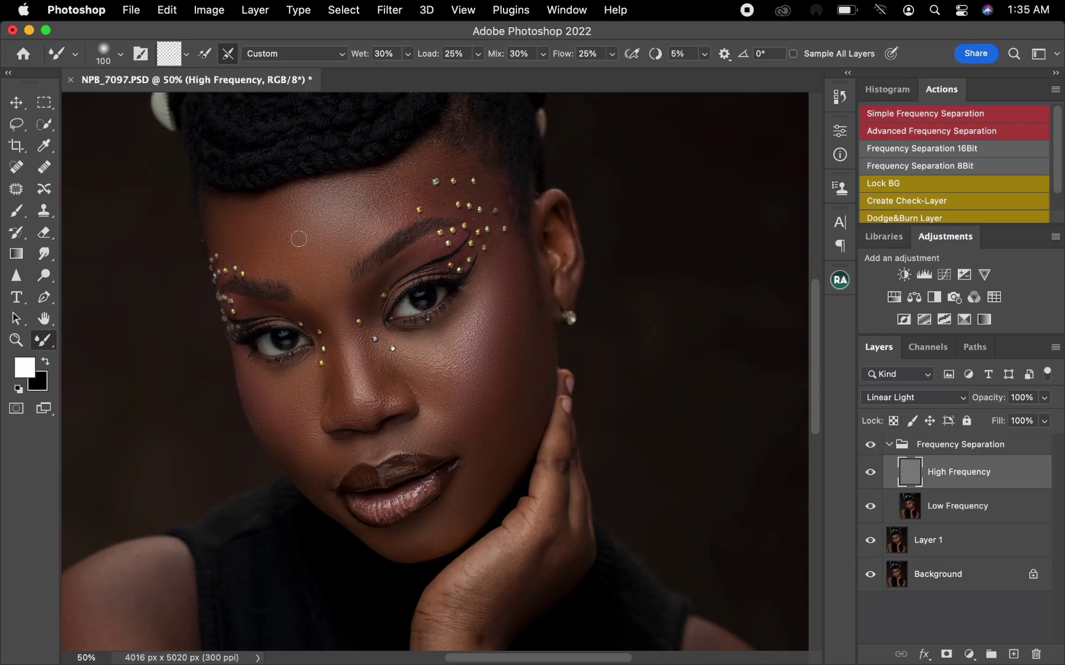
left_click(43, 213)
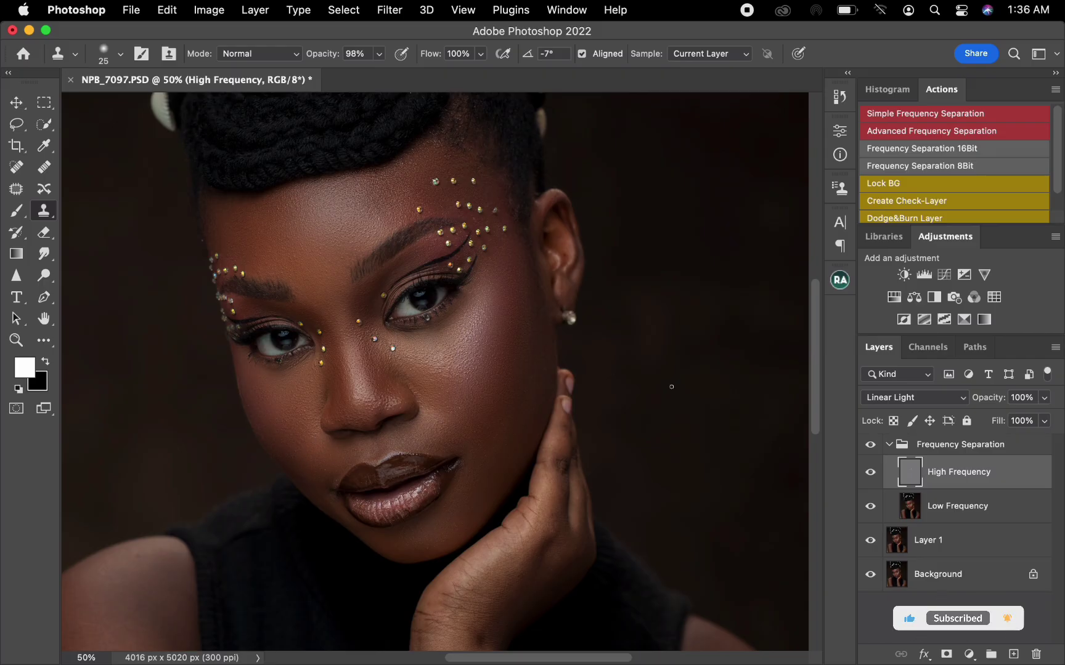
left_click(935, 513)
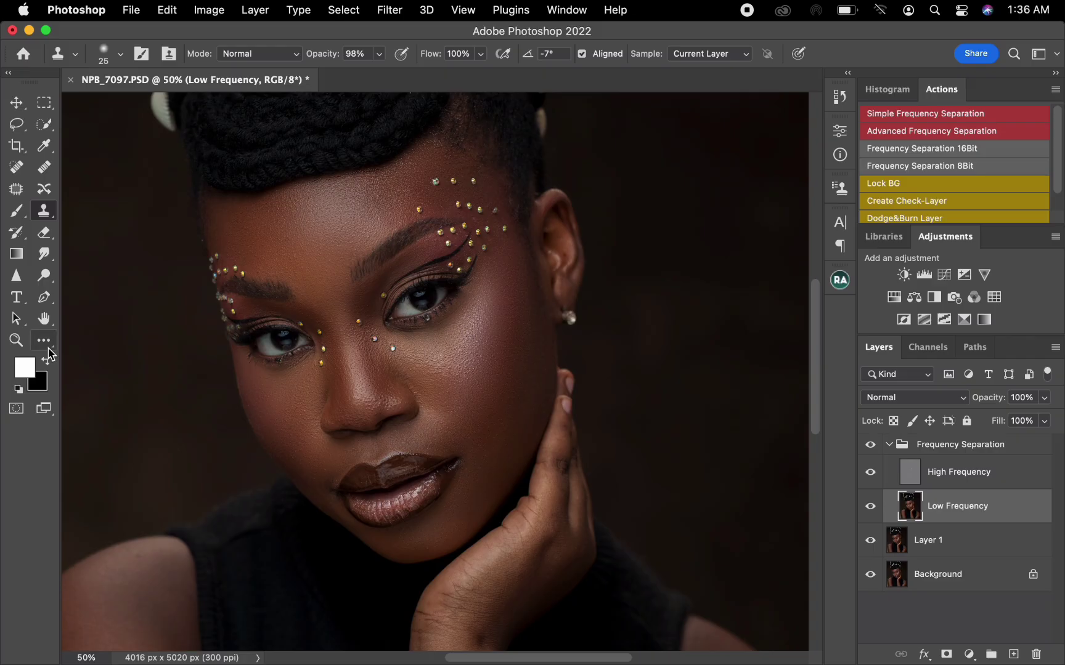
left_click(48, 348)
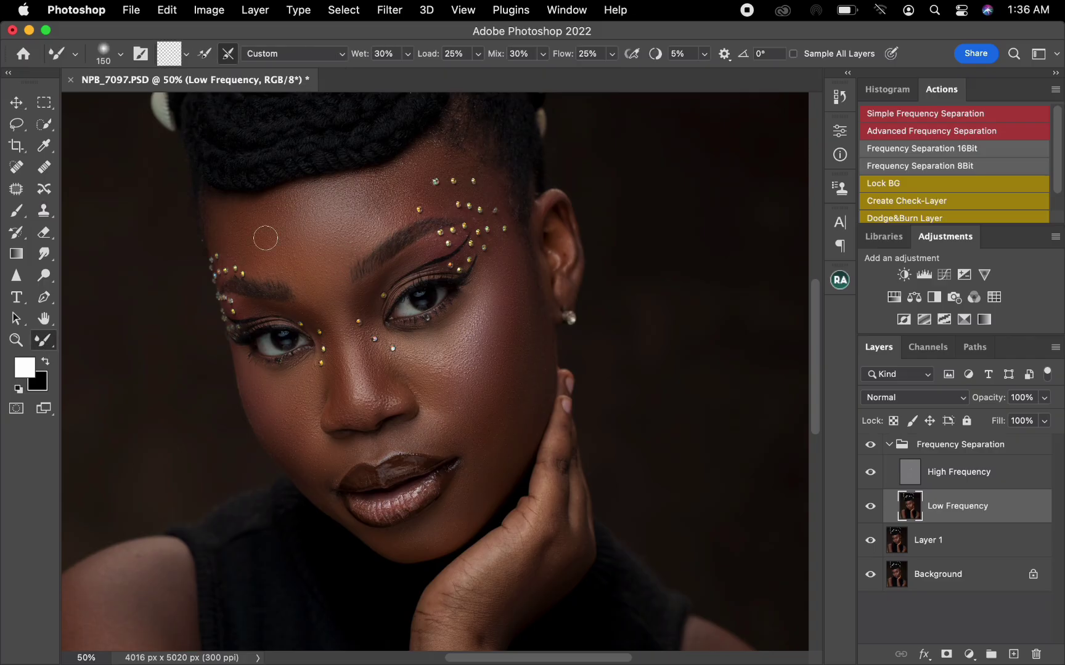
Step: Blend the forehead tones above the eyebrow on the side away from the earring on the Low Frequency layer
mouse_move(265, 238)
left_mouse_down()
mouse_move(280, 202)
mouse_move(278, 244)
mouse_move(303, 253)
mouse_move(289, 247)
left_mouse_up()
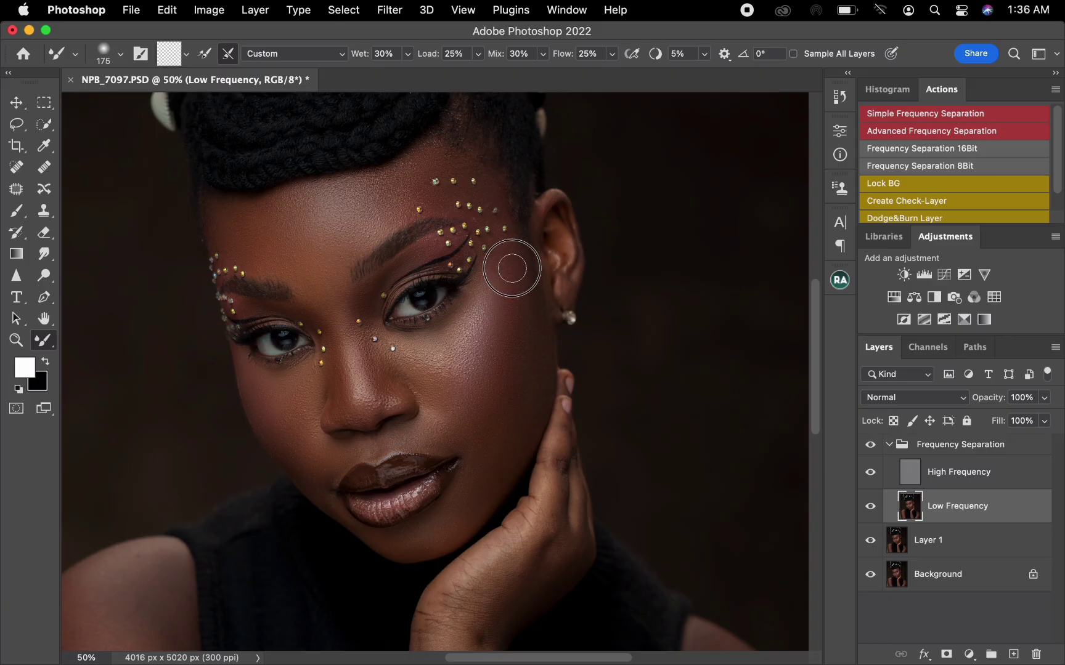
Step: Blend the earring-side cheek down toward the chin with a larger Mixer Brush, comparing the result with the Frequency Separation group hidden
key("bracketright")
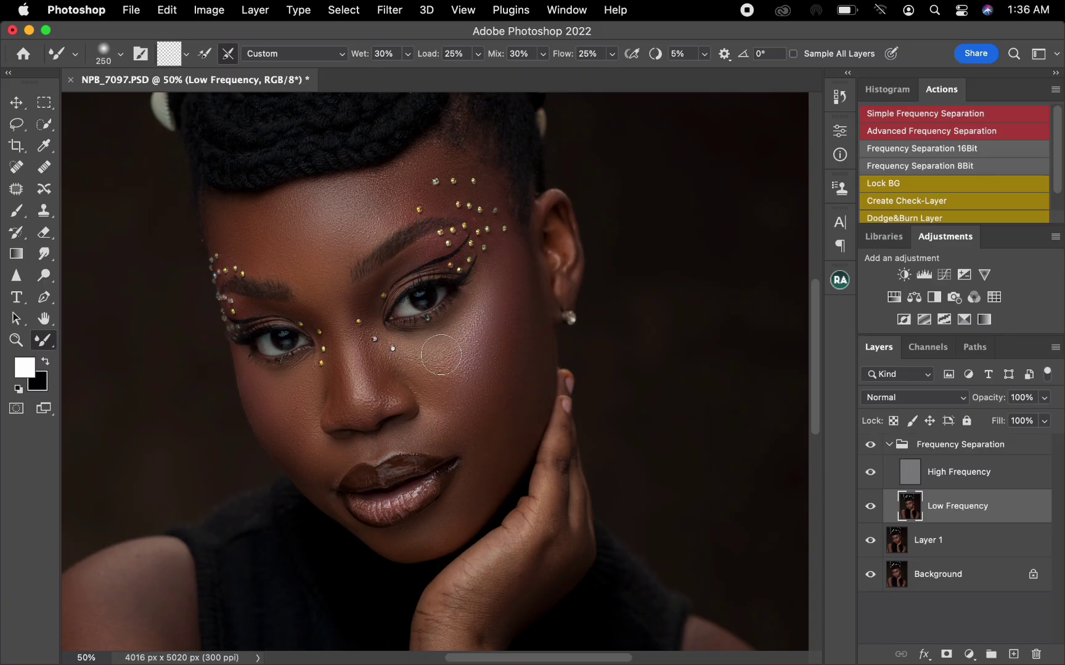
mouse_move(471, 355)
left_mouse_down()
mouse_move(473, 322)
mouse_move(424, 433)
mouse_move(438, 404)
mouse_move(474, 458)
mouse_move(469, 509)
mouse_move(437, 528)
left_mouse_up()
key("bracketright")
left_click(872, 448)
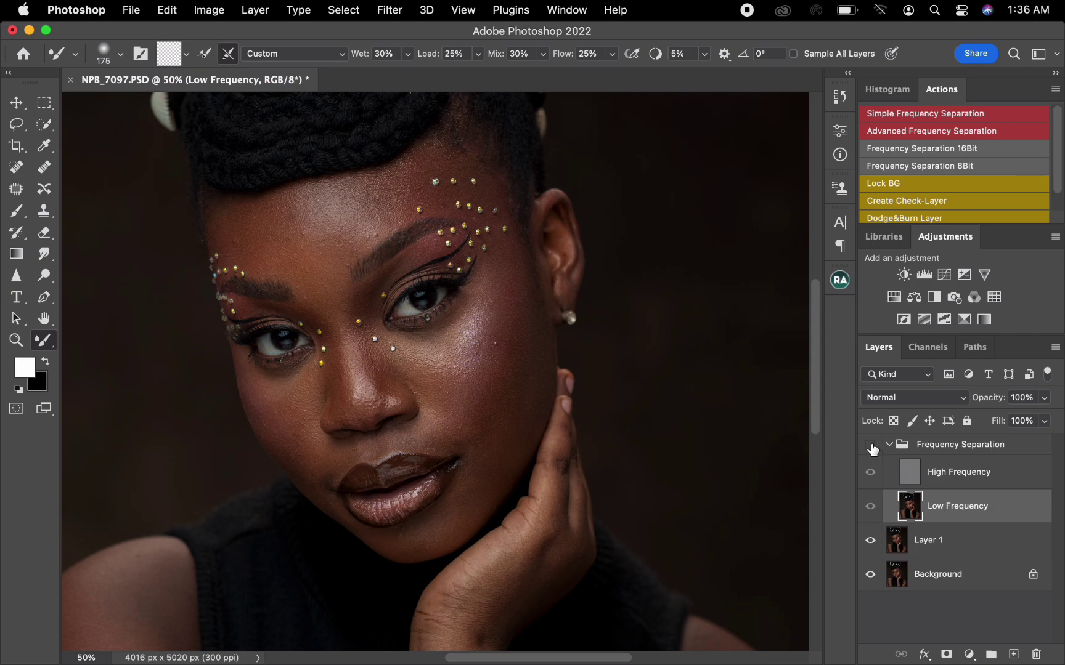
left_click(871, 446)
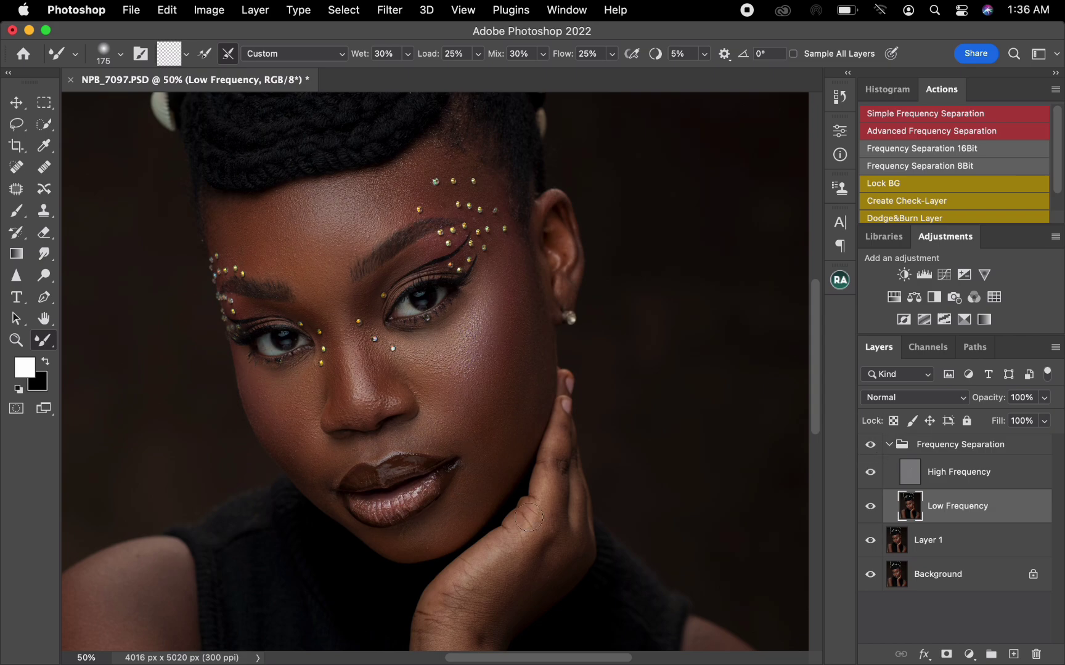
Step: Smooth the tones on the back of the hand and the wrist, enlarging the Mixer Brush from 150 to 250
scroll(528, 518, "down", 5)
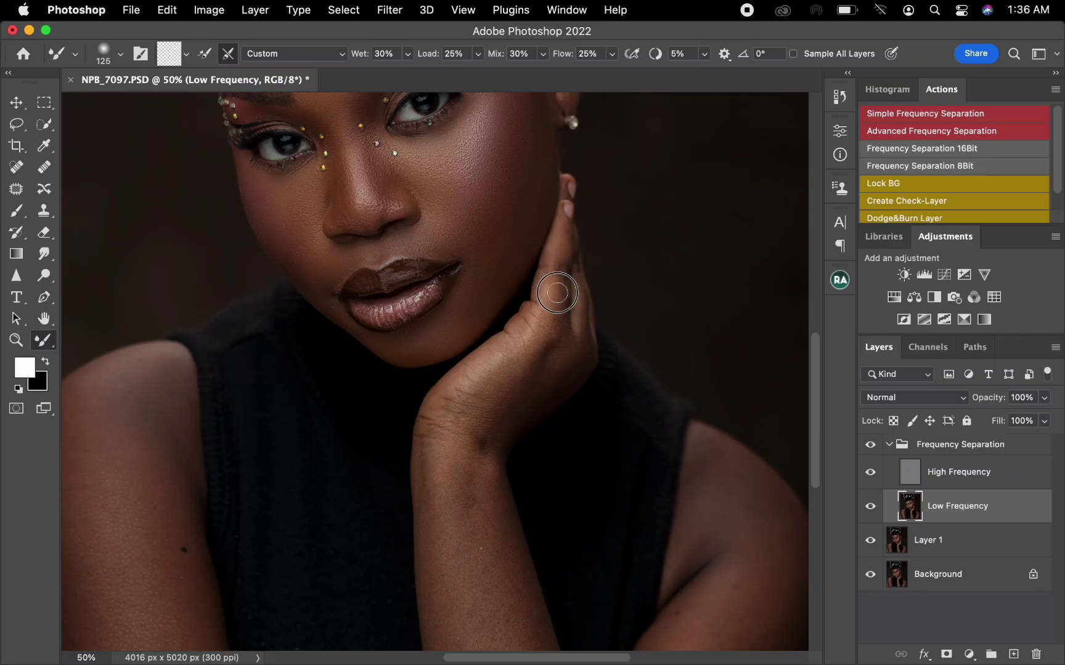
key("bracketright")
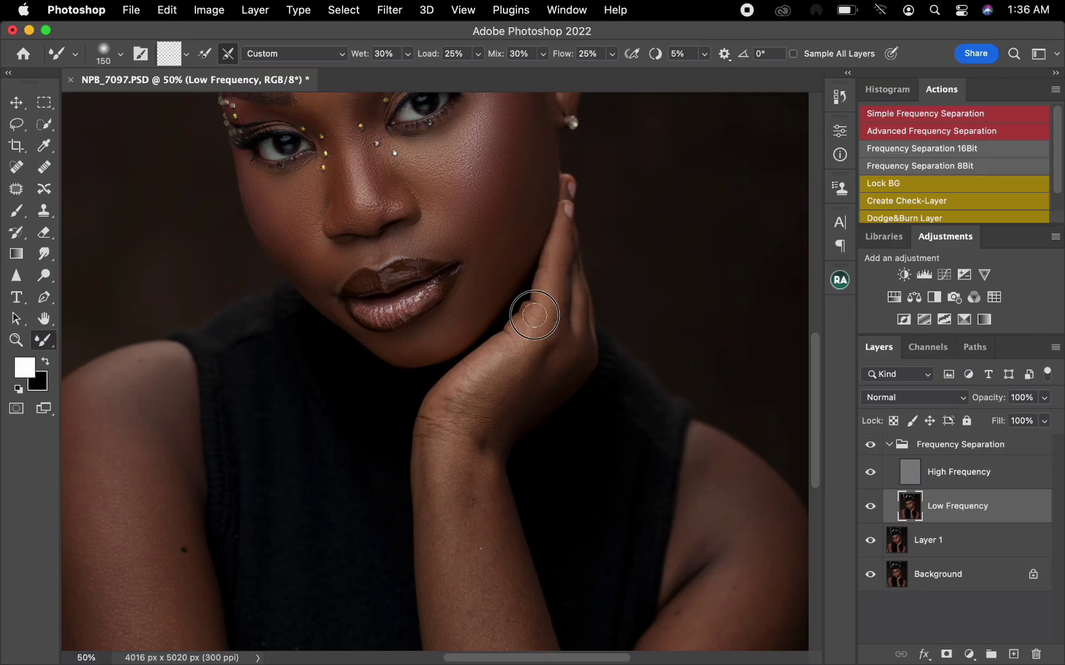
key("bracketright")
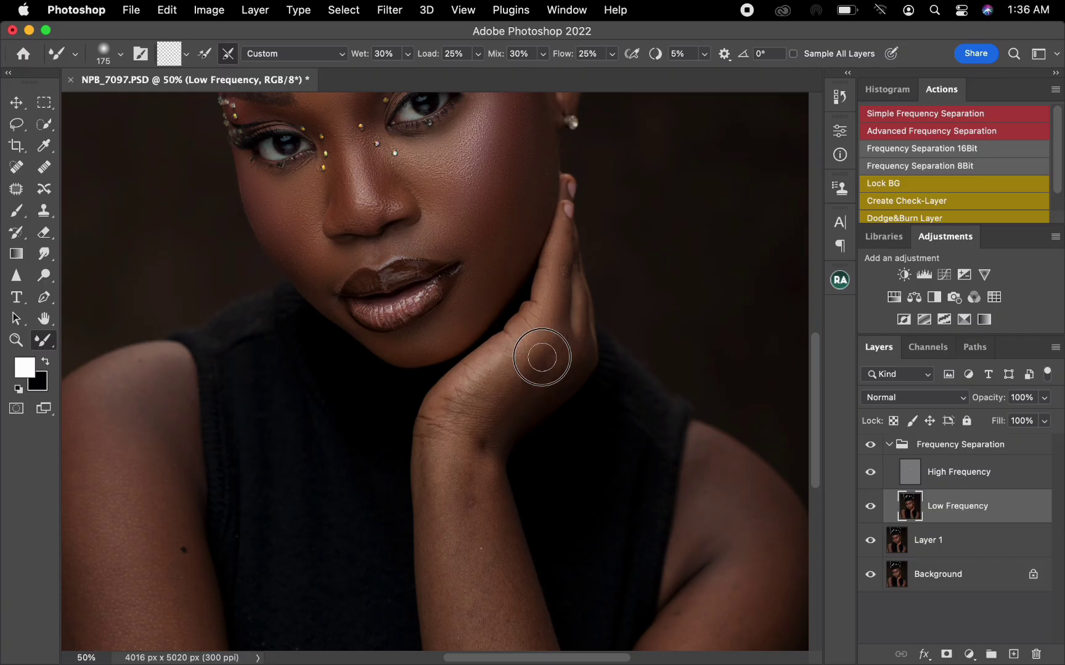
key("bracketright")
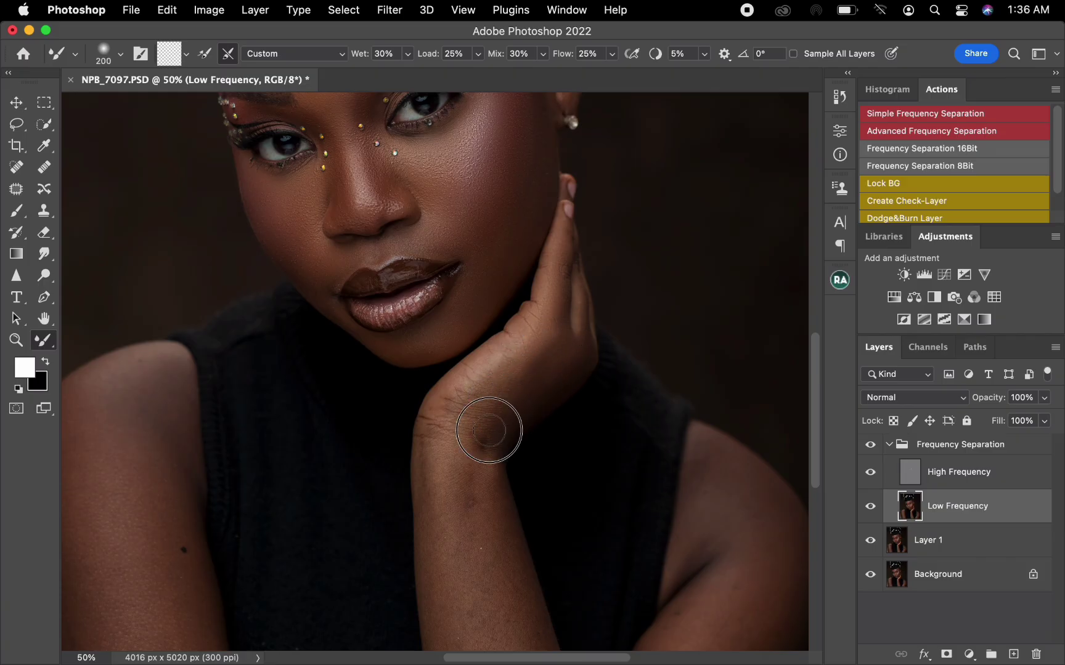
key("bracketright")
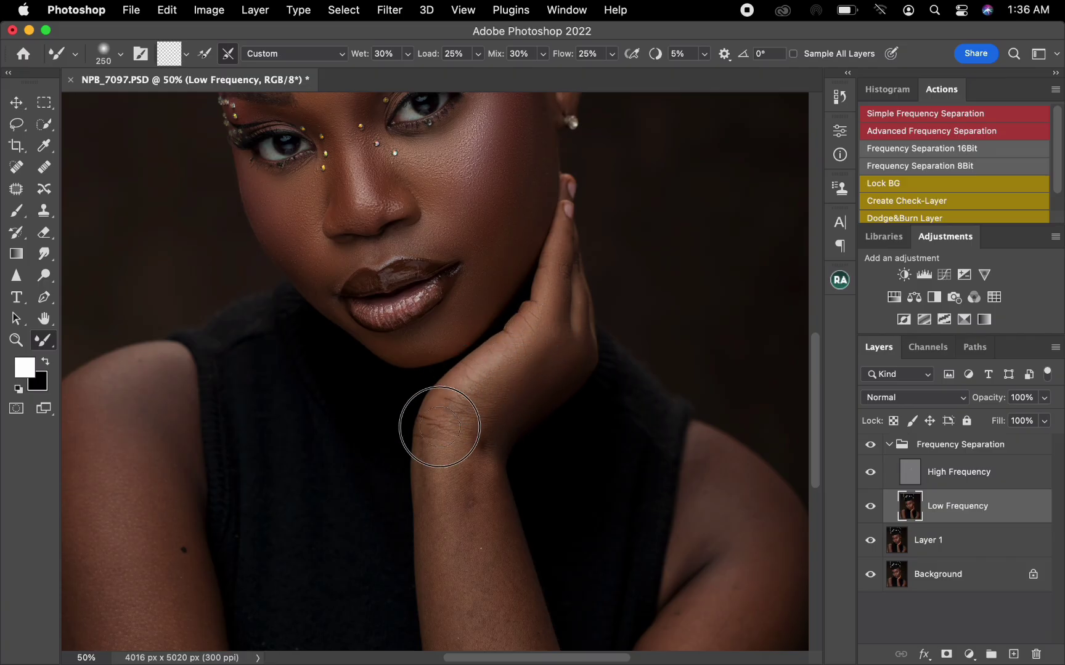
mouse_move(440, 427)
left_mouse_down()
mouse_move(439, 470)
mouse_move(476, 389)
mouse_move(467, 387)
mouse_move(480, 385)
mouse_move(470, 468)
mouse_move(485, 465)
mouse_move(483, 495)
mouse_move(478, 428)
mouse_move(480, 440)
mouse_move(549, 369)
mouse_move(468, 433)
left_mouse_up()
Step: Even out the tones along the raised forearm and up into the hand with the Mixer Brush at sizes 250 to 300
scroll(473, 519, "down", 5)
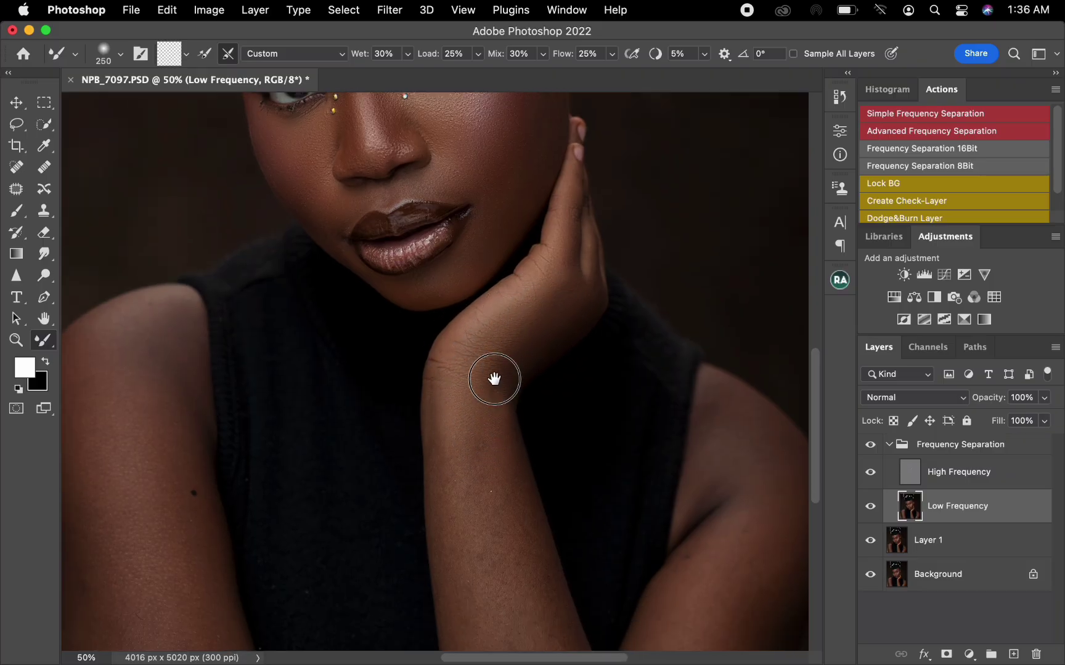
key("super+minus")
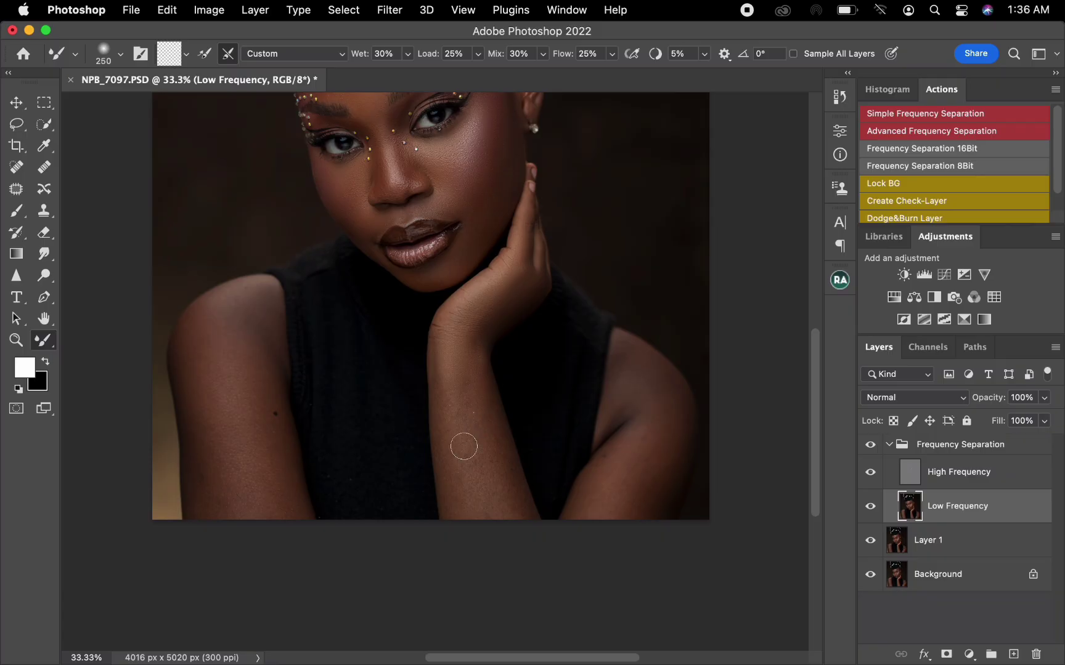
left_click_drag(455, 425, 447, 356)
left_click_drag(452, 398, 454, 348)
mouse_move(451, 488)
left_mouse_down()
mouse_move(478, 428)
mouse_move(465, 369)
mouse_move(496, 490)
mouse_move(514, 504)
mouse_move(460, 338)
mouse_move(475, 506)
mouse_move(493, 529)
mouse_move(512, 496)
mouse_move(517, 514)
mouse_move(475, 491)
mouse_move(465, 517)
mouse_move(447, 345)
mouse_move(519, 281)
left_mouse_up()
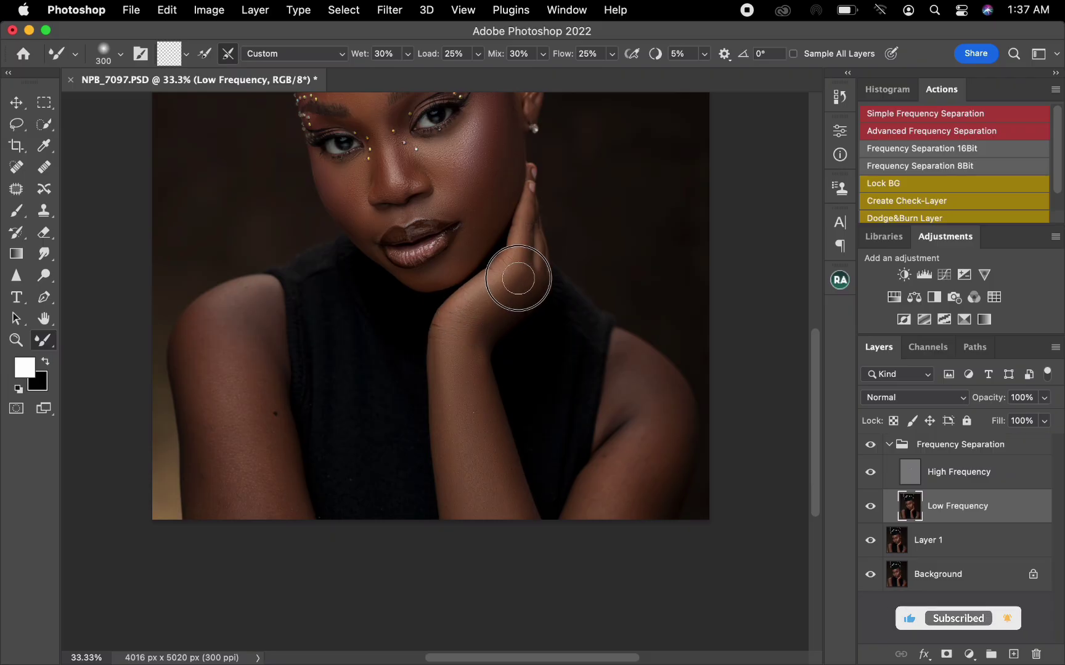
mouse_move(465, 349)
left_mouse_down()
mouse_move(473, 340)
mouse_move(472, 427)
mouse_move(451, 403)
mouse_move(457, 428)
left_mouse_up()
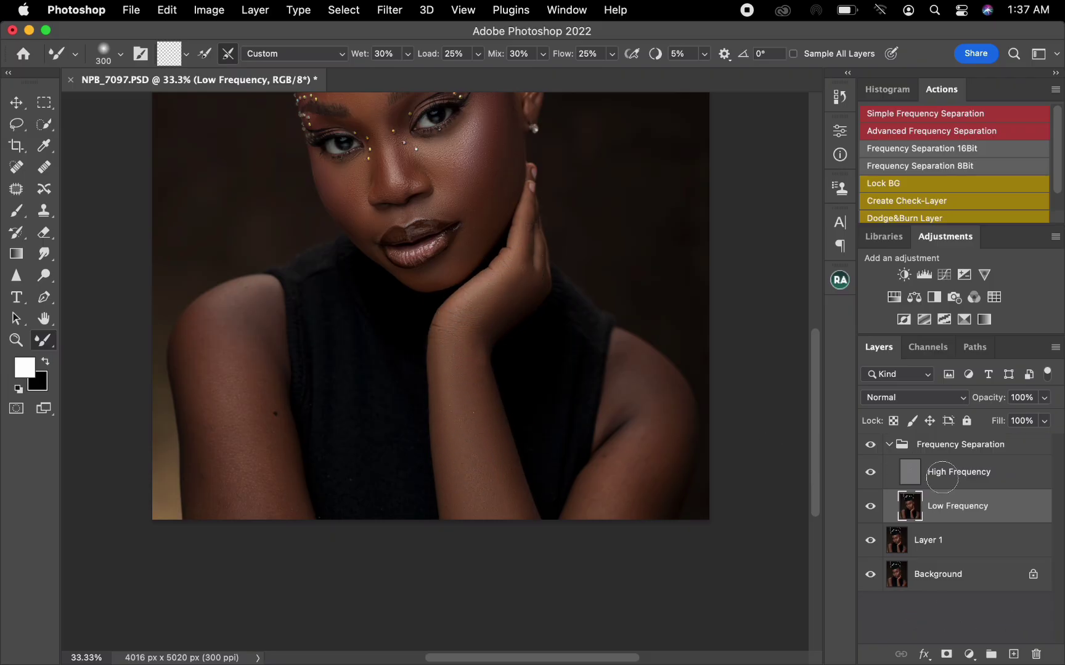
Step: Clean the specks on the raised forearm on the High Frequency layer with the Clone Stamp at size 25
key("alt+bracketright")
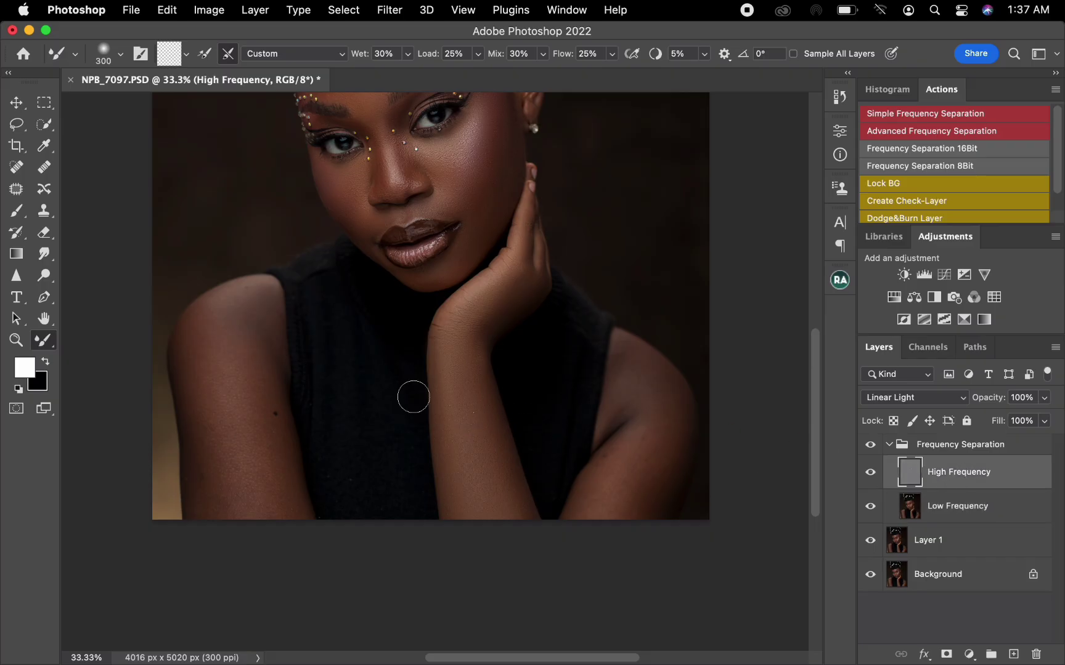
left_click(43, 210)
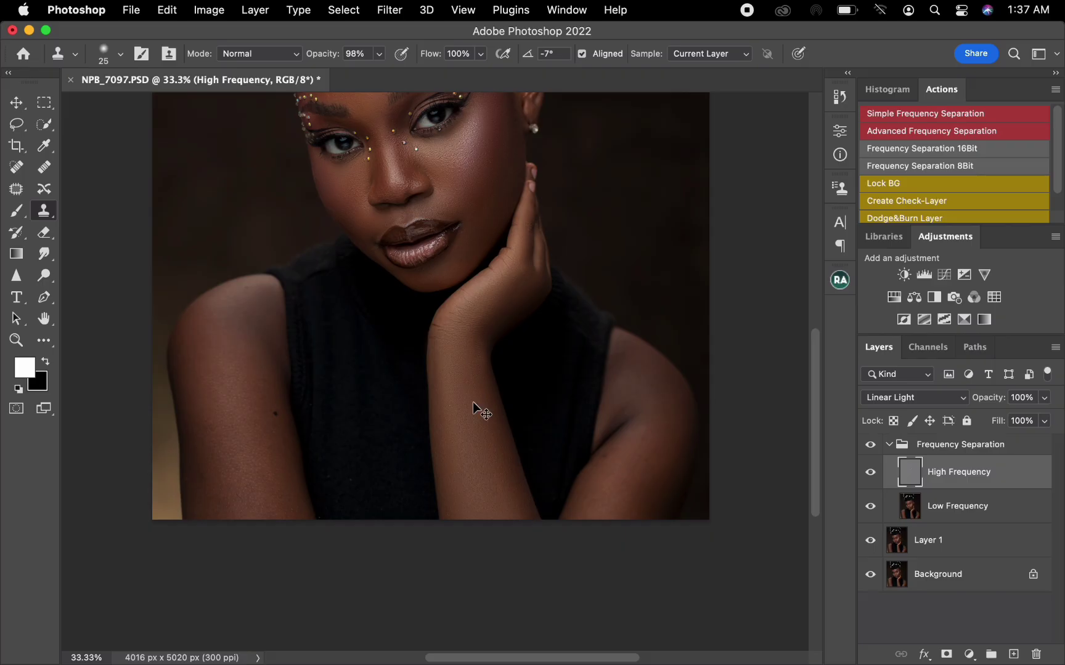
key("super+equal")
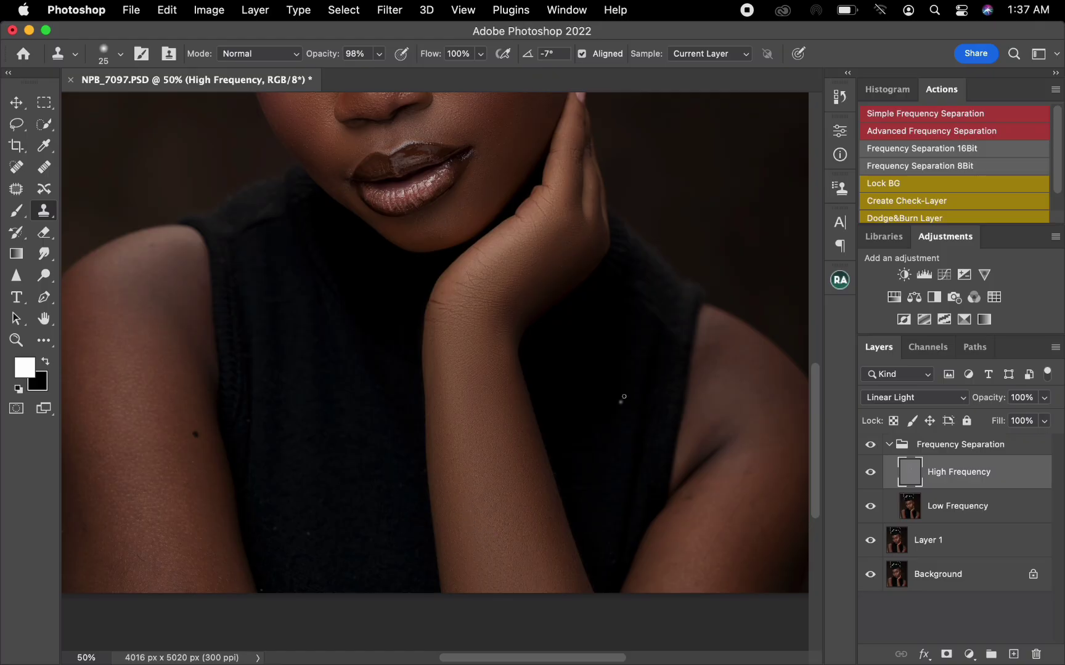
key("super+minus")
Step: Smooth the earring-side shoulder and armpit on the Low Frequency layer with the Mixer Brush at sizes 200 and 150
left_click(910, 507)
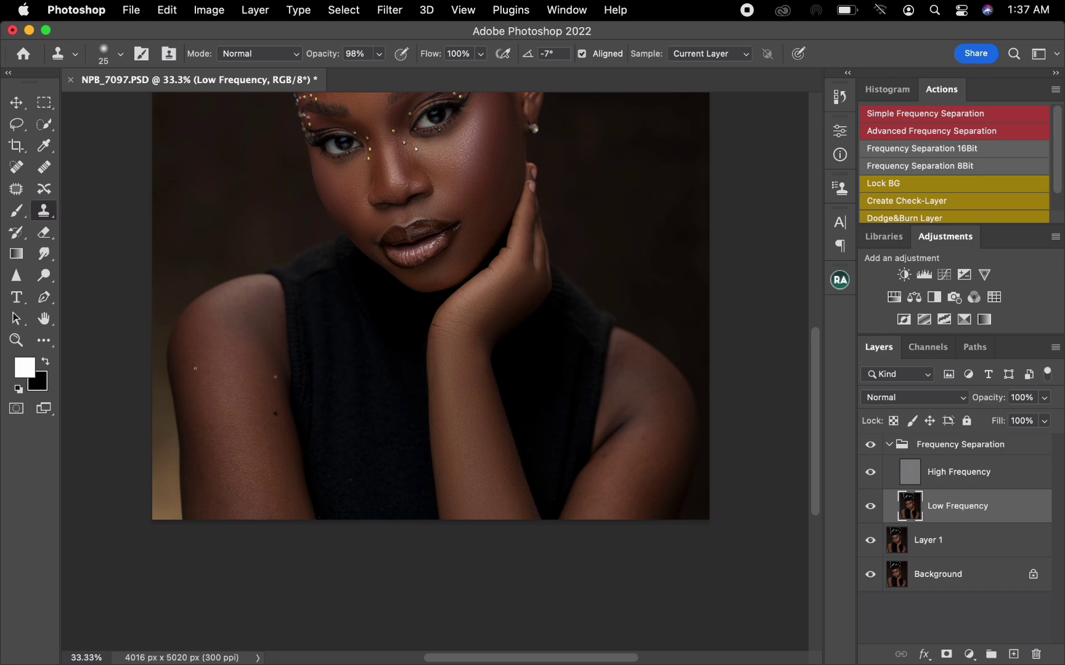
key("shift+b")
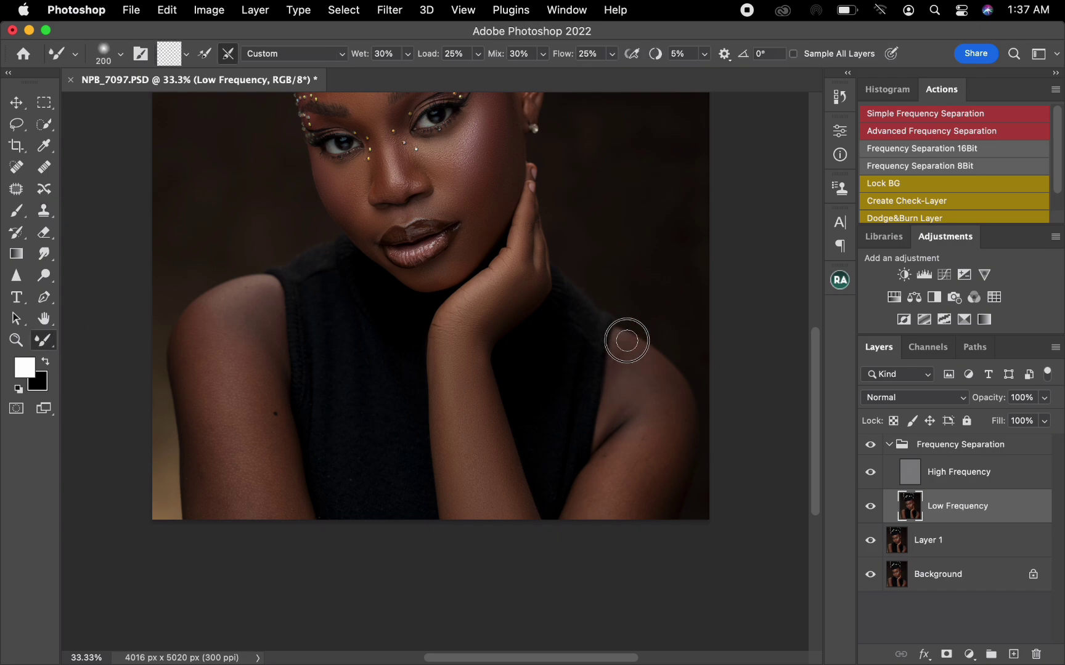
key("bracketleft")
key("bracketright")
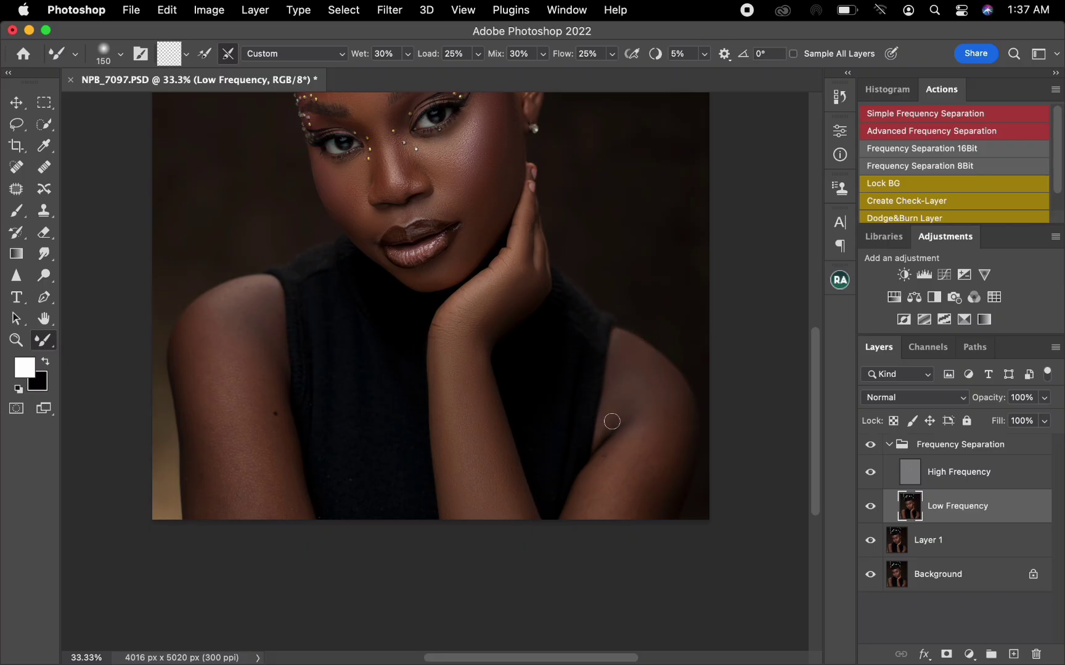
Step: Blend the armpit shadow and upper arm on the earring side, enlarging the Mixer Brush up to 400
key("bracketright")
key("bracketright")
key("bracketright")
key("bracketright")
key("bracketright")
key("bracketright")
key("bracketright")
key("bracketright")
key("bracketright")
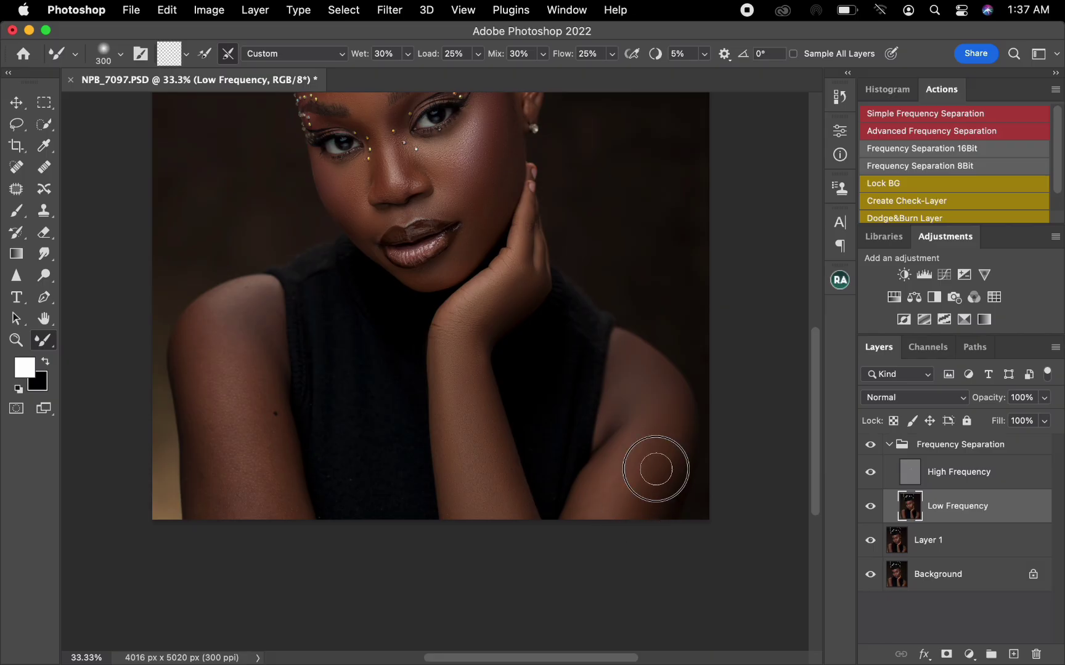
key("bracketright")
key("bracketright")
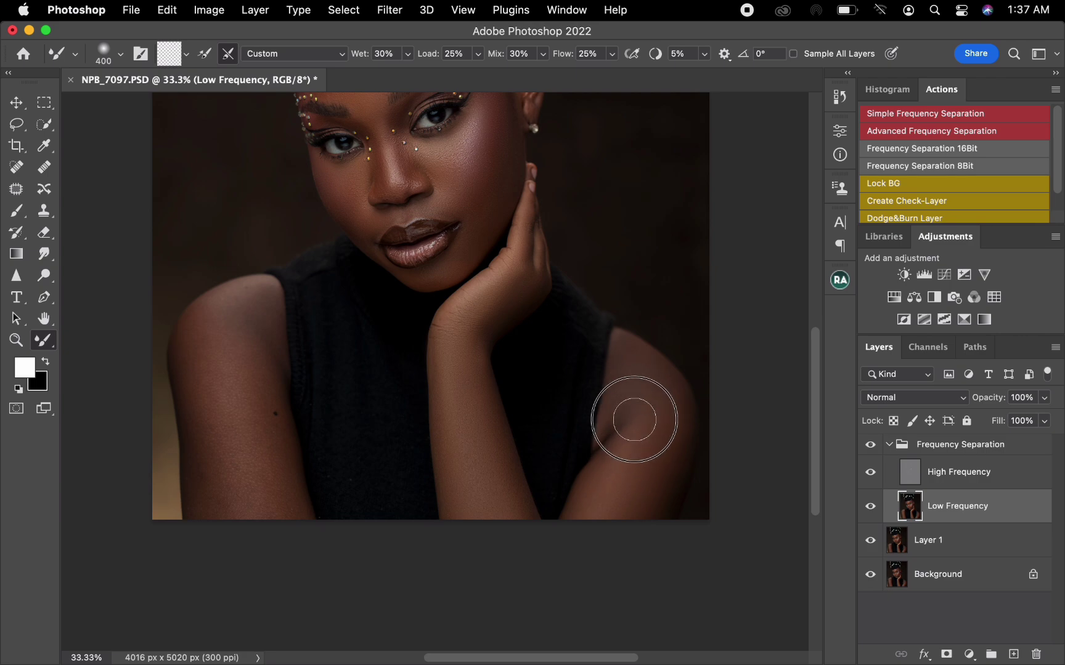
left_click_drag(666, 417, 645, 434)
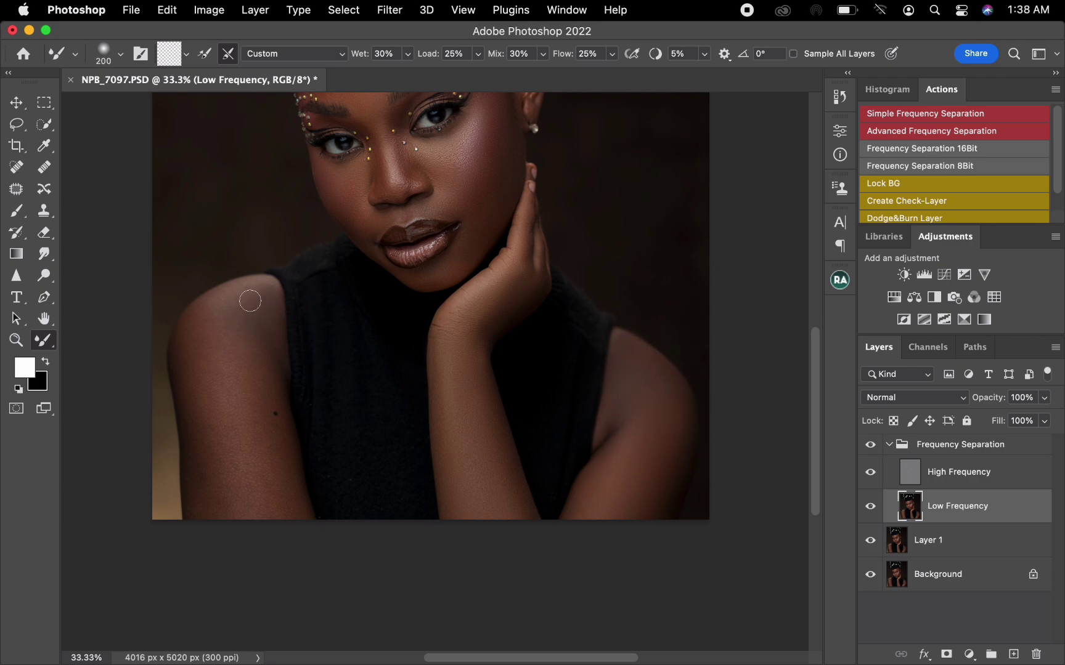
Step: Smooth the shoulder on the side away from the earring, increasing the Mixer Brush from 250 to 400
key("bracketright")
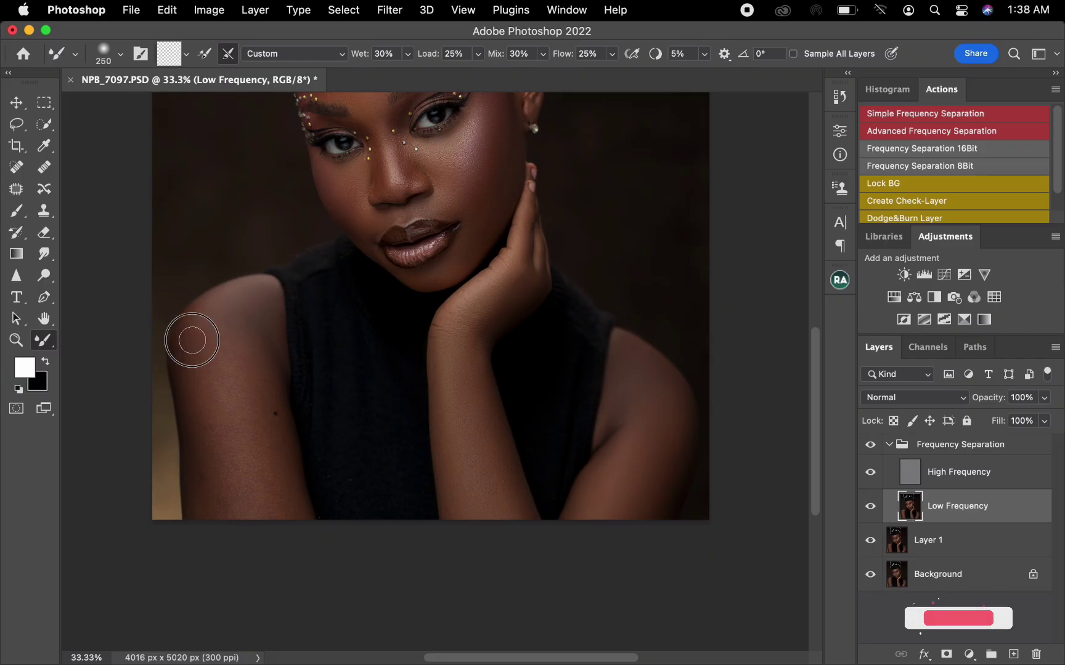
key("bracketright")
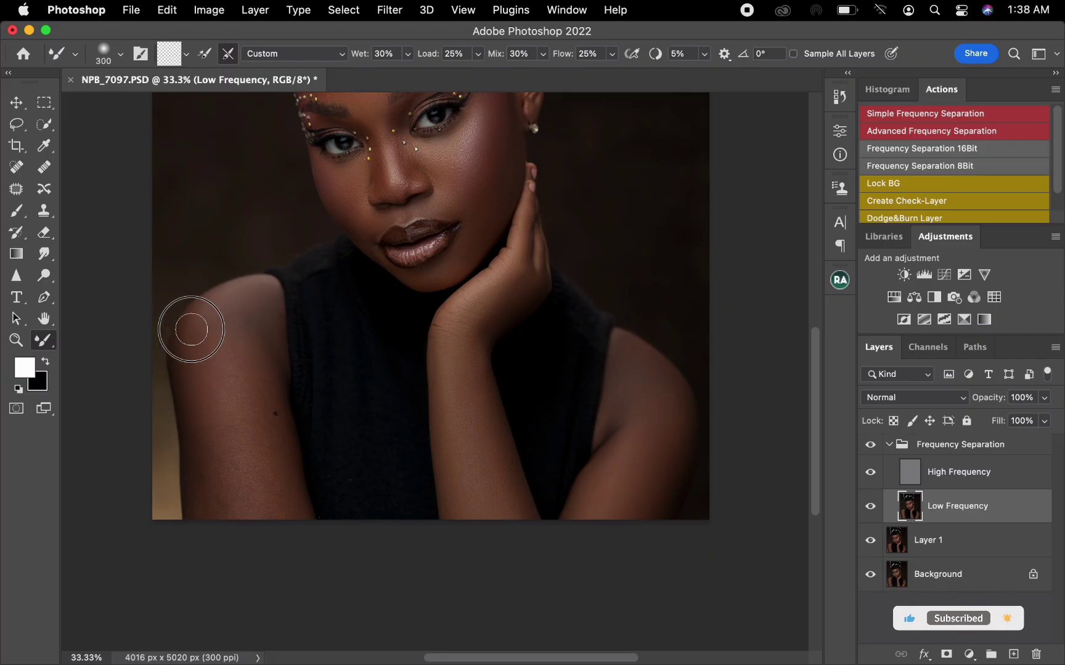
key("bracketright")
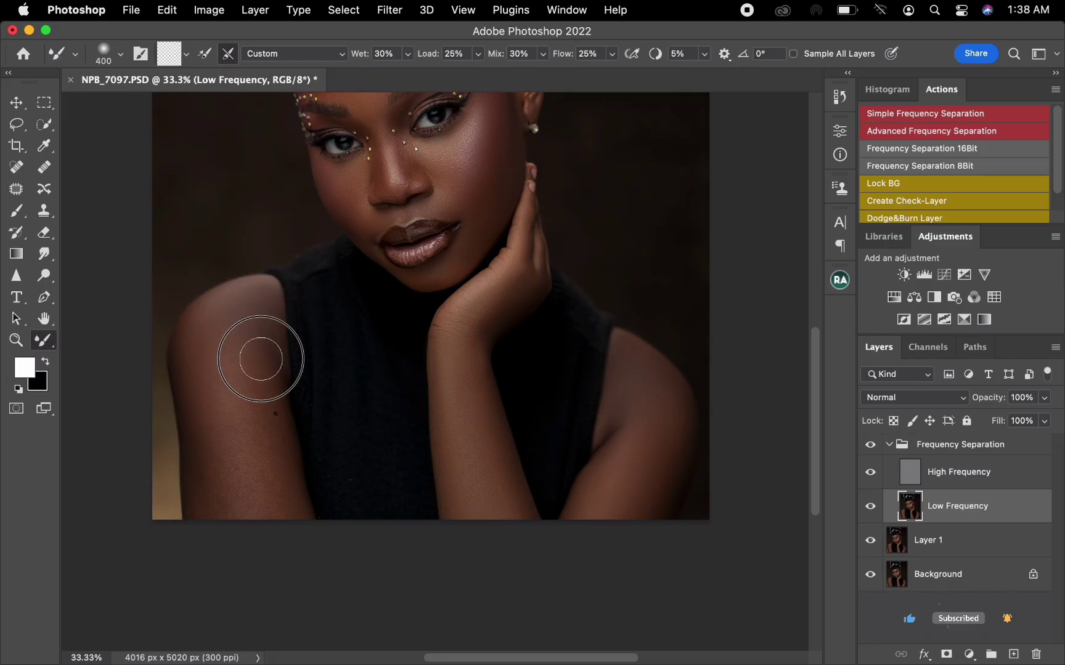
mouse_move(261, 359)
left_mouse_down()
mouse_move(248, 311)
mouse_move(233, 378)
mouse_move(215, 364)
left_mouse_up()
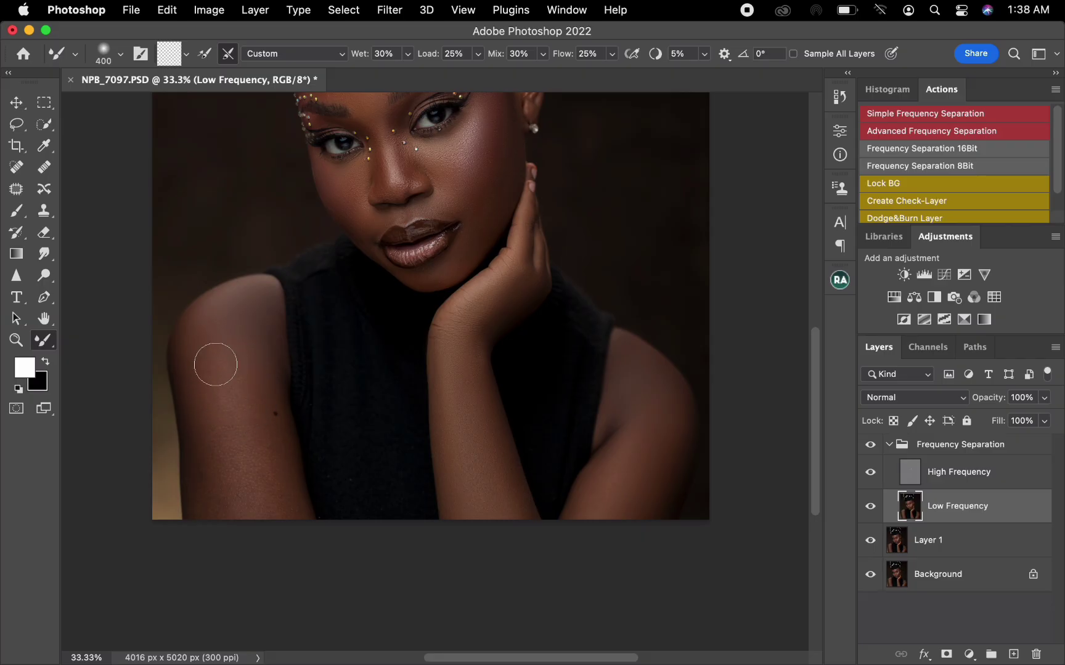
Step: Blend the tones down the upper arm away from the earring with the Mixer Brush at sizes 250 and 400
key("bracketleft")
key("bracketleft")
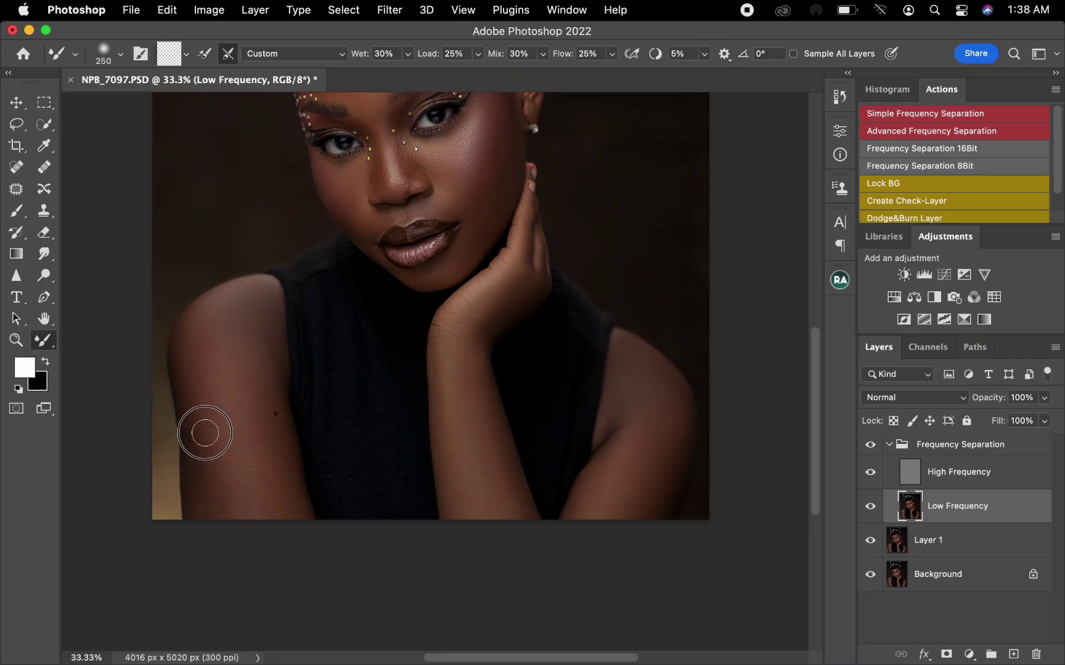
mouse_move(205, 433)
left_mouse_down()
mouse_move(210, 490)
mouse_move(200, 420)
mouse_move(197, 506)
mouse_move(213, 438)
mouse_move(198, 347)
mouse_move(239, 510)
mouse_move(240, 472)
left_mouse_up()
key("bracketright")
key("bracketright")
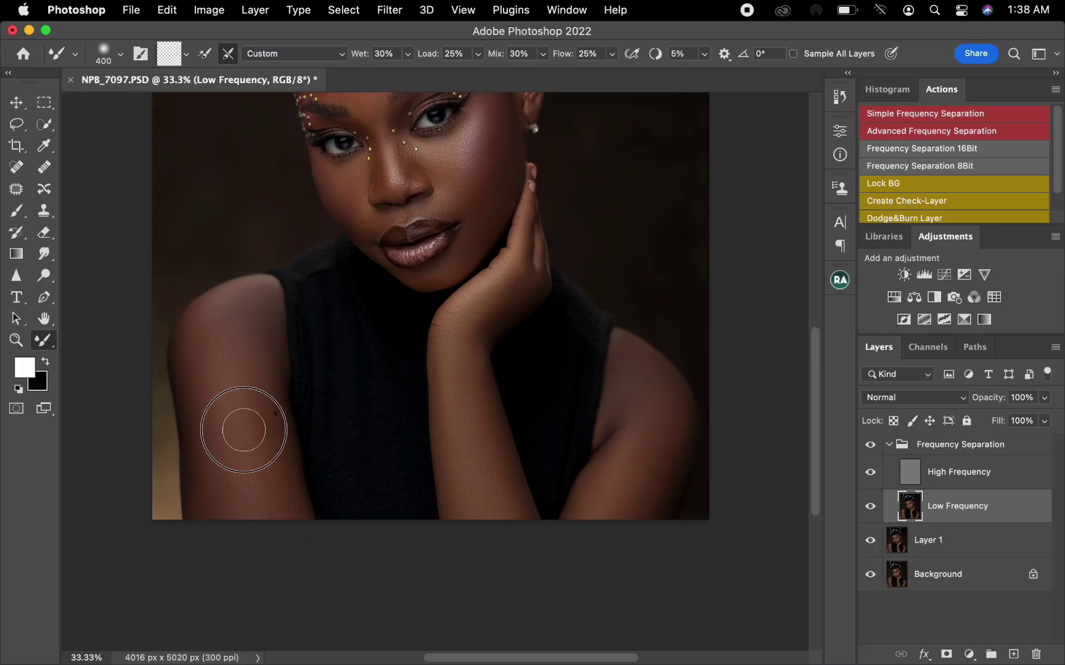
left_click_drag(244, 430, 249, 418)
left_click_drag(260, 473, 268, 448)
mouse_move(288, 512)
left_mouse_down()
mouse_move(252, 392)
mouse_move(257, 361)
mouse_move(219, 350)
mouse_move(210, 329)
left_mouse_up()
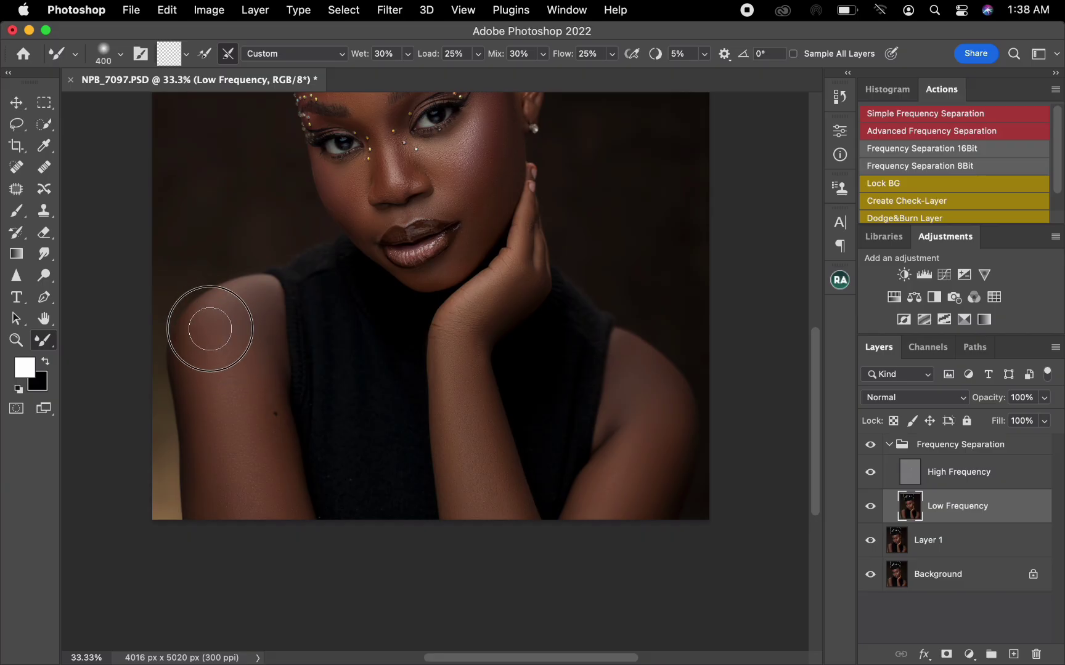
Step: Even out the lowest part of the arm near the image edge with the Mixer Brush at size 500
key("bracketright")
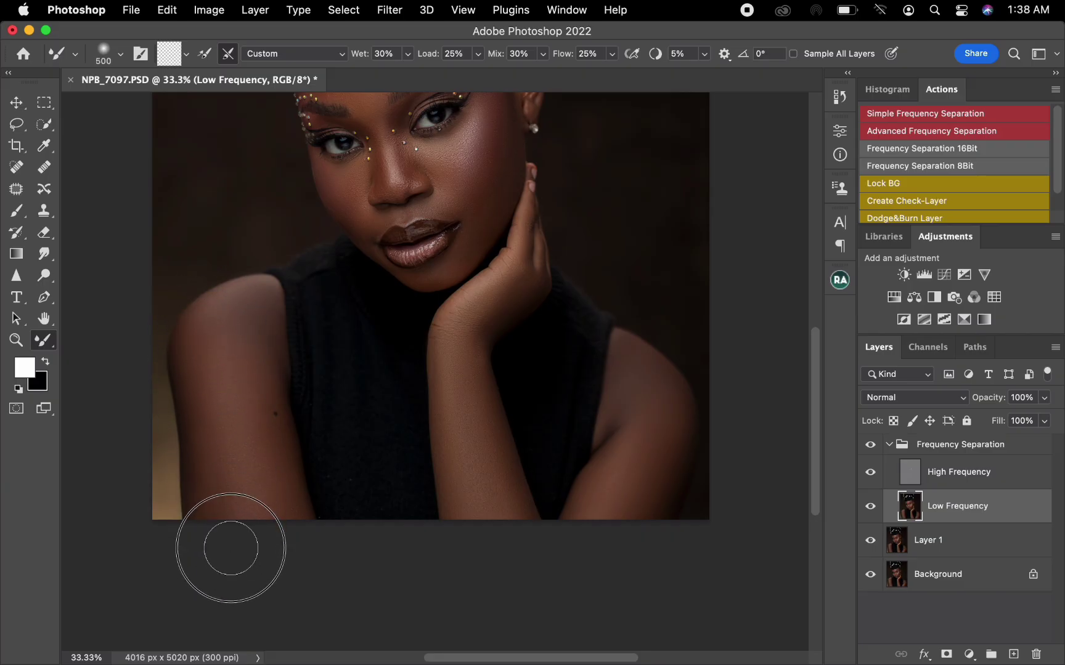
left_click_drag(236, 500, 248, 512)
mouse_move(250, 453)
left_mouse_down()
mouse_move(266, 414)
mouse_move(256, 371)
mouse_move(271, 375)
mouse_move(277, 429)
mouse_move(289, 426)
mouse_move(304, 454)
mouse_move(270, 465)
left_mouse_up()
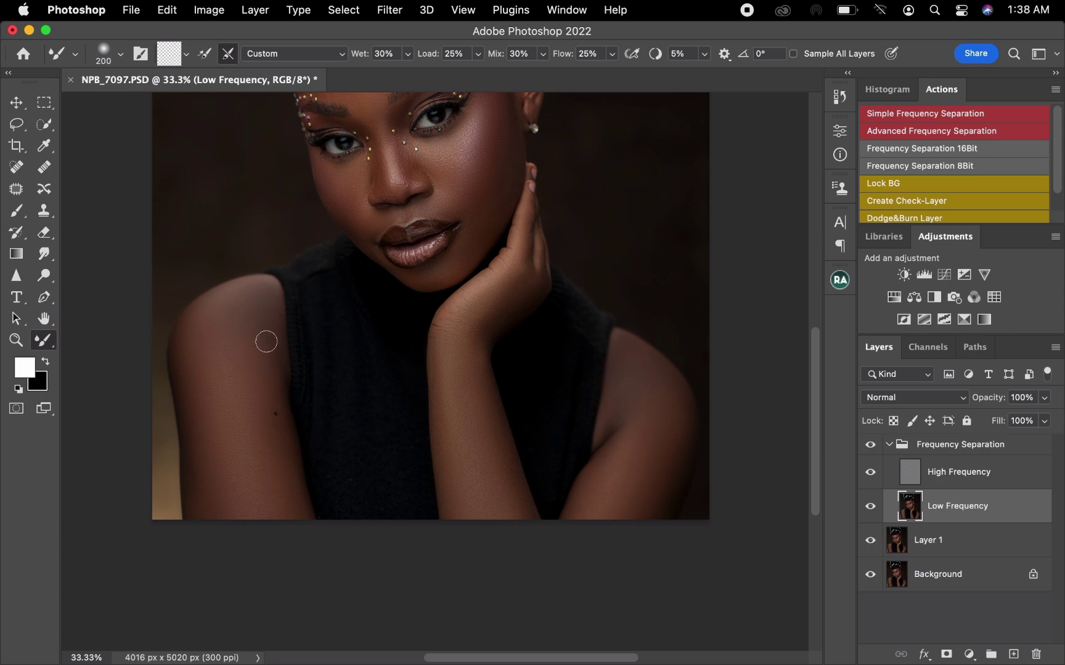
Step: Refine the transitions on the shoulder and arm away from the earring with the Mixer Brush at sizes 300 and 400
key("bracketright")
key("bracketright")
mouse_move(268, 331)
left_mouse_down()
mouse_move(267, 311)
mouse_move(247, 306)
mouse_move(193, 357)
left_mouse_up()
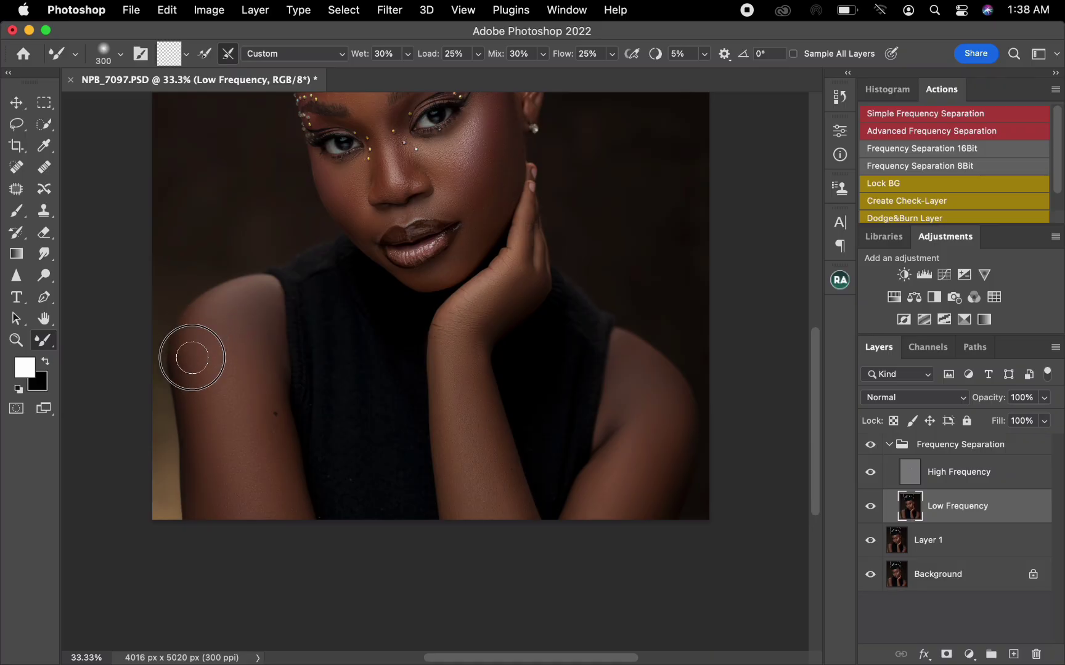
key("bracketright")
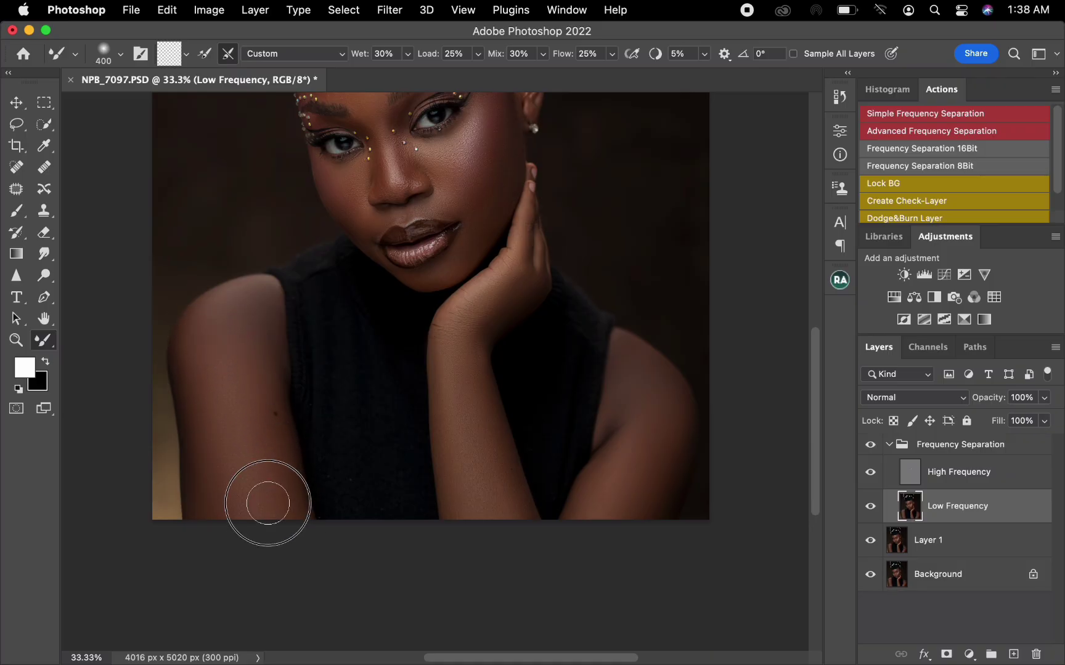
mouse_move(268, 502)
left_mouse_down()
mouse_move(242, 478)
mouse_move(234, 499)
mouse_move(219, 472)
left_mouse_up()
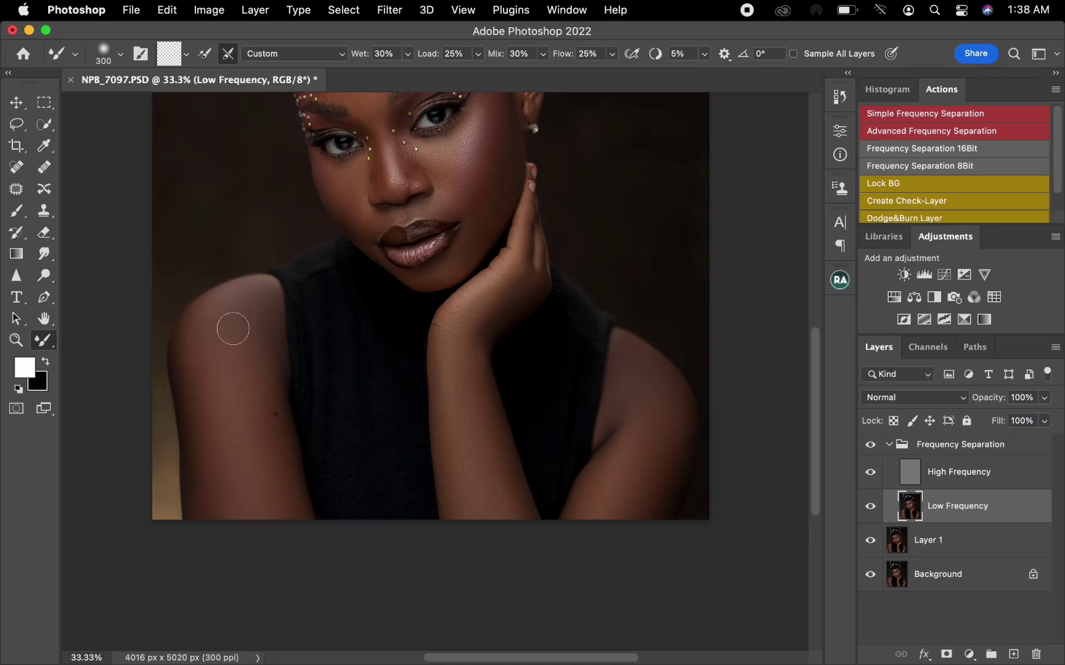
left_click_drag(233, 328, 264, 330)
Step: Touch up the tones on the earring-side shoulder and the lower part of the raised forearm
mouse_move(649, 388)
left_mouse_down()
mouse_move(627, 401)
mouse_move(670, 399)
left_mouse_up()
key("bracketright")
mouse_move(473, 482)
left_mouse_down()
mouse_move(502, 505)
mouse_move(490, 527)
left_mouse_up()
Step: Refine the tones on both cheeks with the Mixer Brush and review the whole face and upper body
key("bracketright")
key("bracketright")
key("bracketright")
key("bracketright")
mouse_move(473, 212)
left_mouse_down()
mouse_move(480, 232)
mouse_move(370, 231)
left_mouse_up()
left_click_drag(336, 181, 342, 173)
left_click_drag(452, 291, 397, 447)
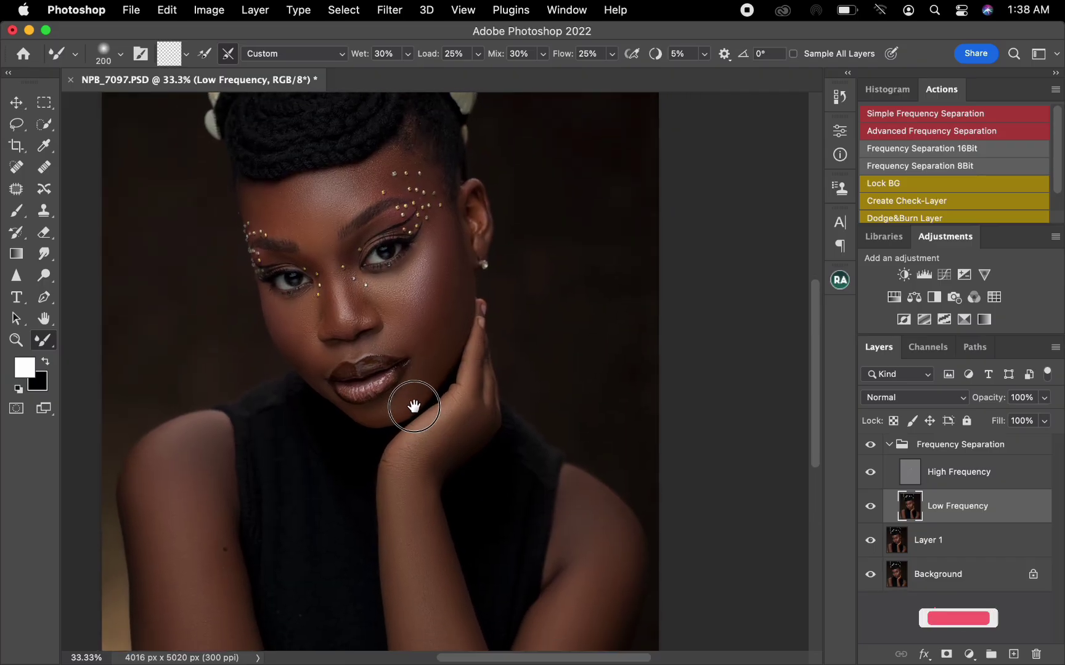
left_click_drag(414, 407, 424, 379)
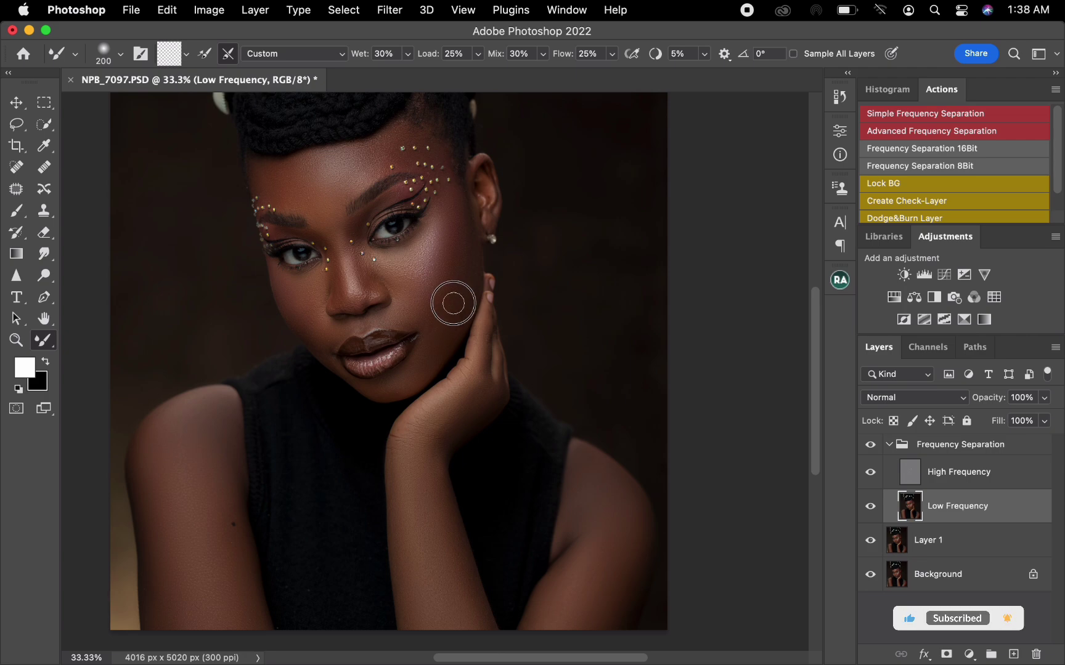
Step: Smooth the remaining tone transitions on both cheeks and the forehead with the Mixer Brush at size 200
mouse_move(449, 327)
left_mouse_down()
mouse_move(416, 379)
mouse_move(408, 373)
mouse_move(424, 369)
left_mouse_up()
left_click_drag(311, 327, 312, 285)
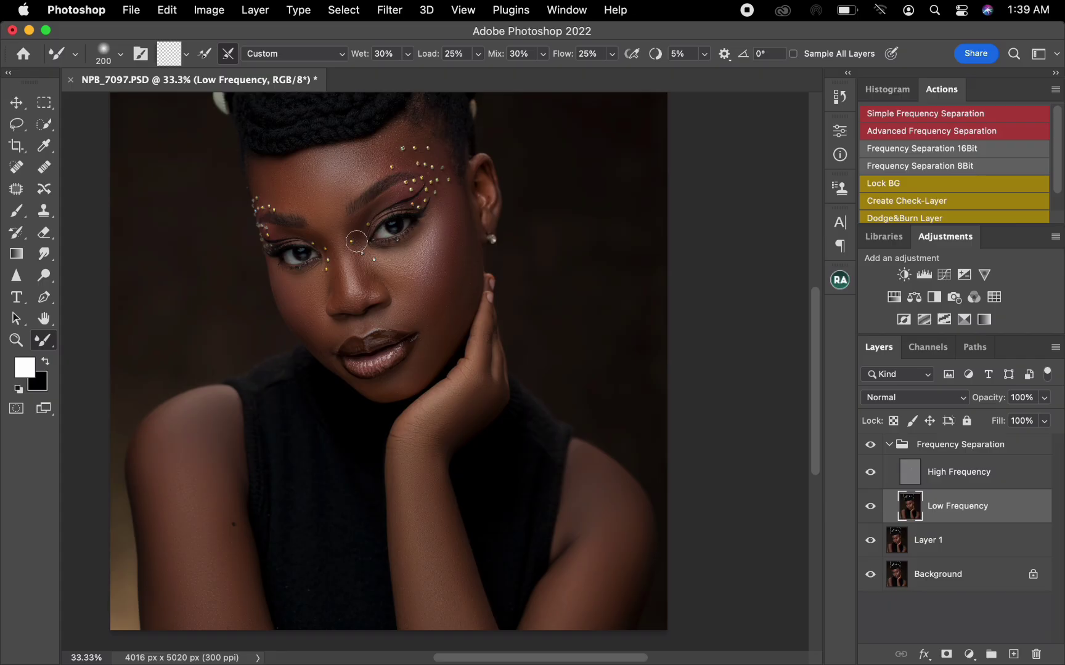
left_click_drag(306, 183, 323, 170)
Step: Blend the tones on both shoulders and upper arms, enlarging the Mixer Brush to 400, and compare with the Frequency Separation group hidden
mouse_move(180, 502)
left_mouse_down()
mouse_move(165, 575)
mouse_move(160, 528)
mouse_move(163, 600)
mouse_move(168, 491)
mouse_move(191, 433)
left_mouse_up()
key("]")
mouse_move(613, 507)
left_mouse_down()
mouse_move(606, 499)
mouse_move(609, 536)
mouse_move(585, 587)
left_mouse_up()
left_click(870, 445)
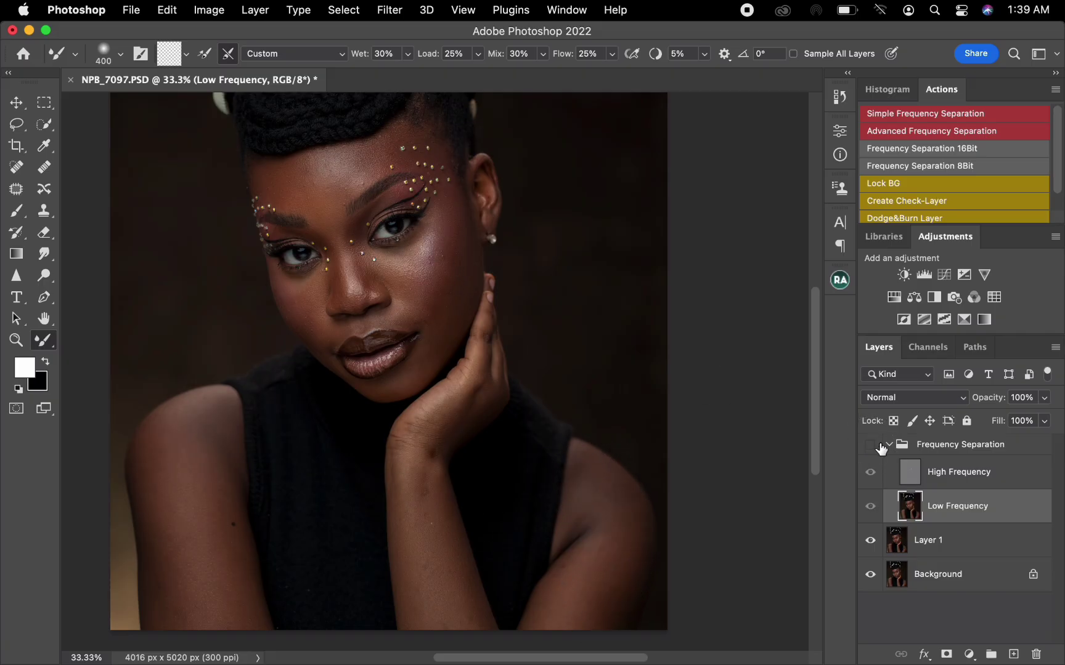
left_click(872, 446)
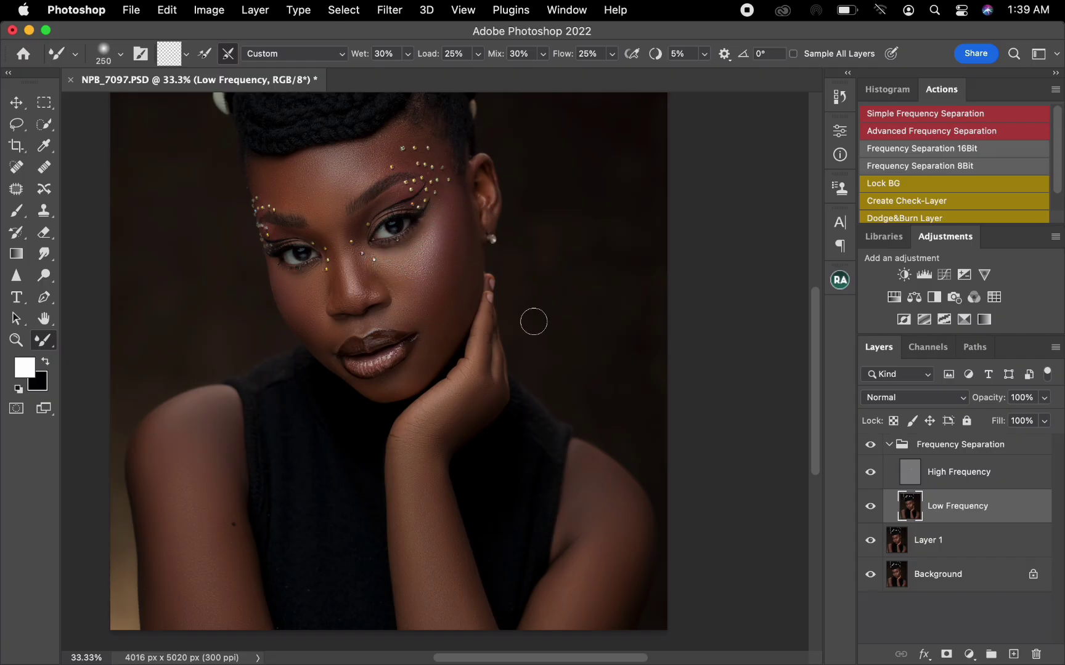
Step: Refine the upper arm away from the earring with an enlarged Mixer Brush and check the result against the unretouched image
key("bracketright")
key("bracketright")
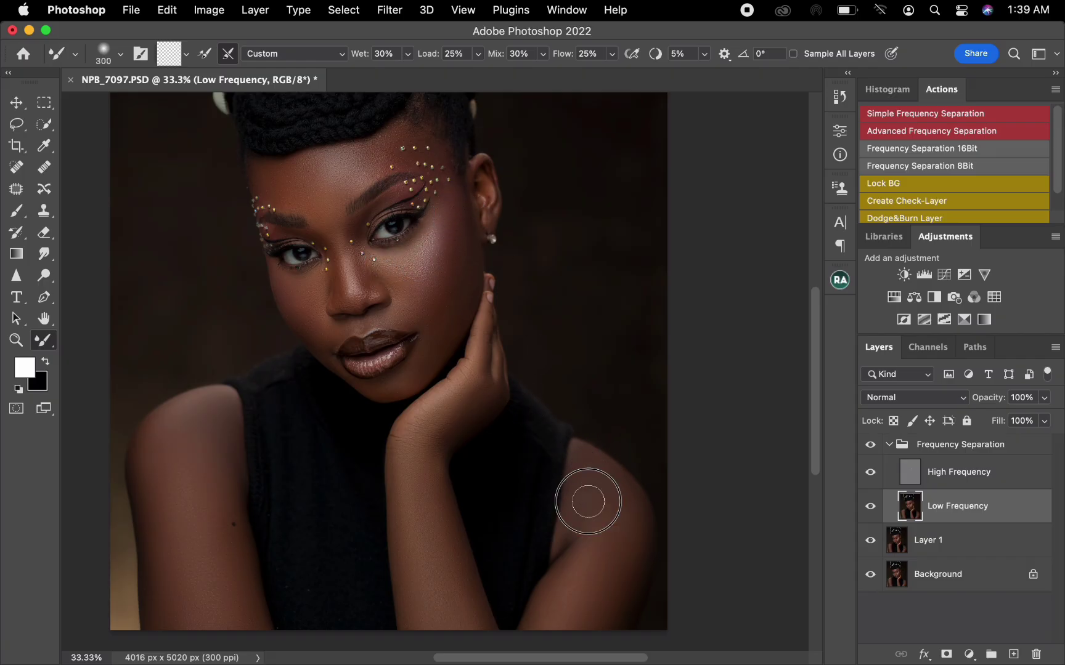
key("bracketright")
mouse_move(185, 469)
left_mouse_down()
mouse_move(202, 423)
mouse_move(164, 446)
mouse_move(164, 505)
left_mouse_up()
key("bracketleft")
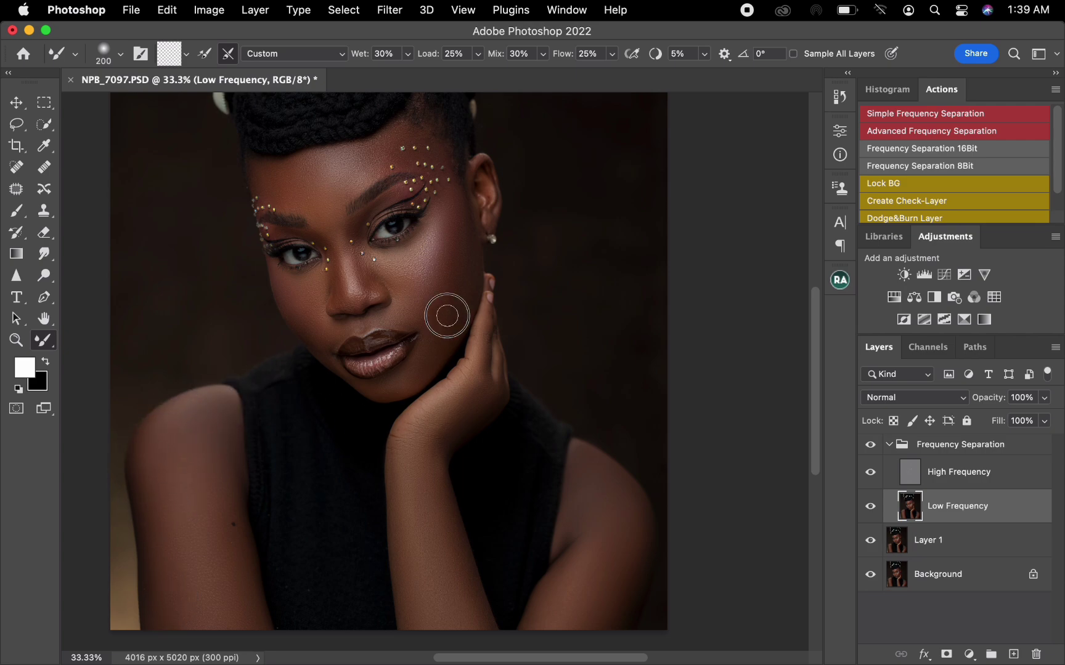
left_click(871, 446)
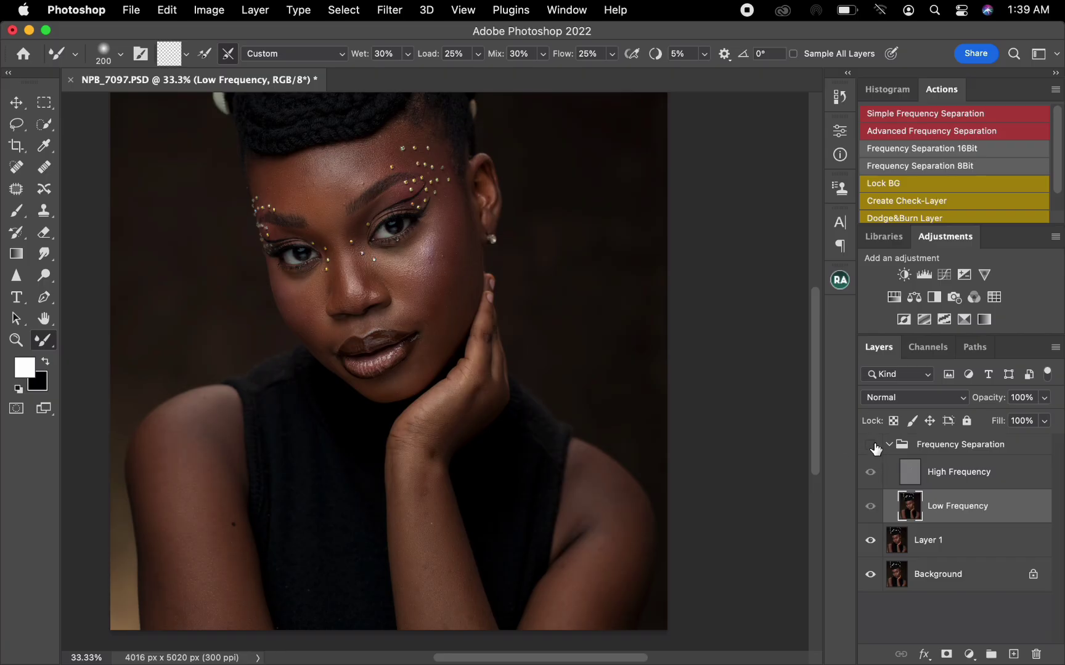
left_click(871, 446)
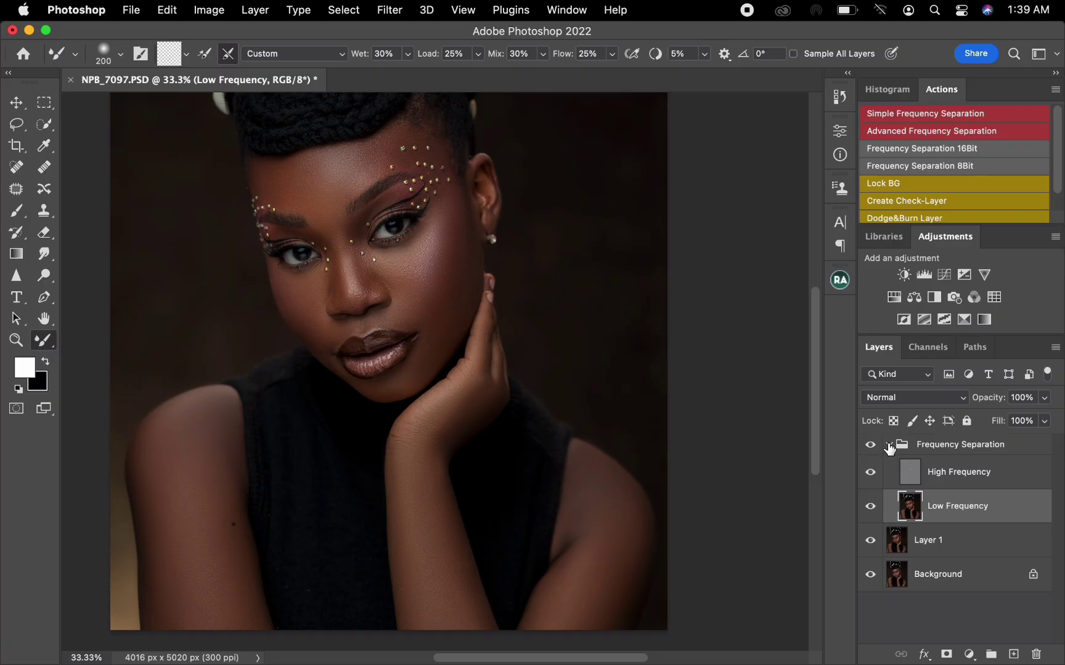
Step: Collapse the Frequency Separation group and compare the portrait before and after retouching at a wider view by toggling the group's visibility
left_click(889, 444)
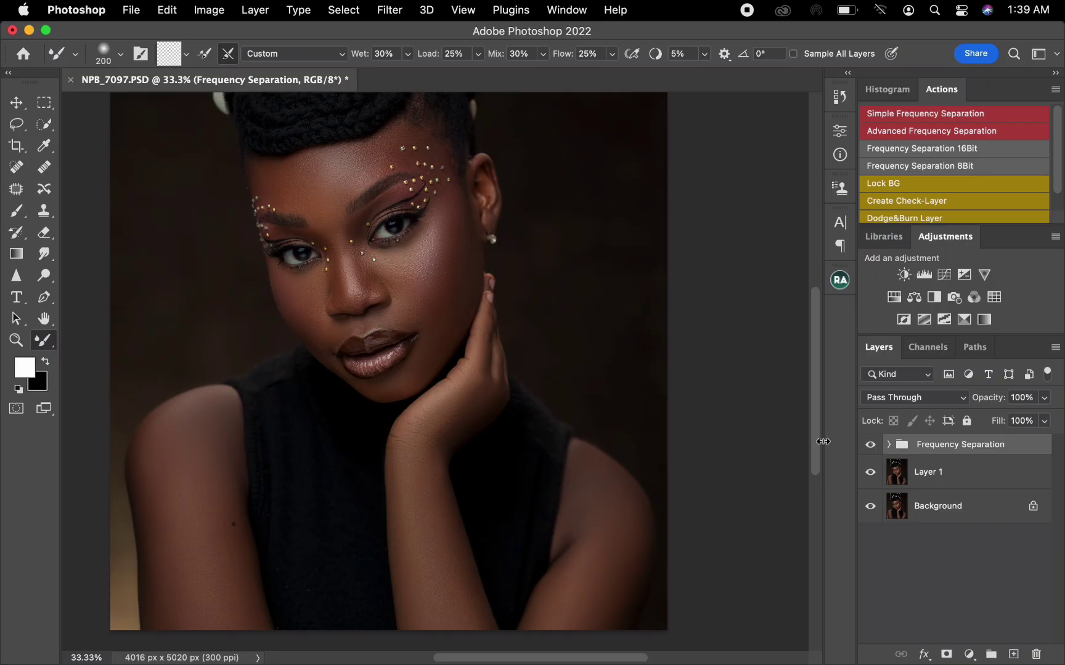
key("super+0")
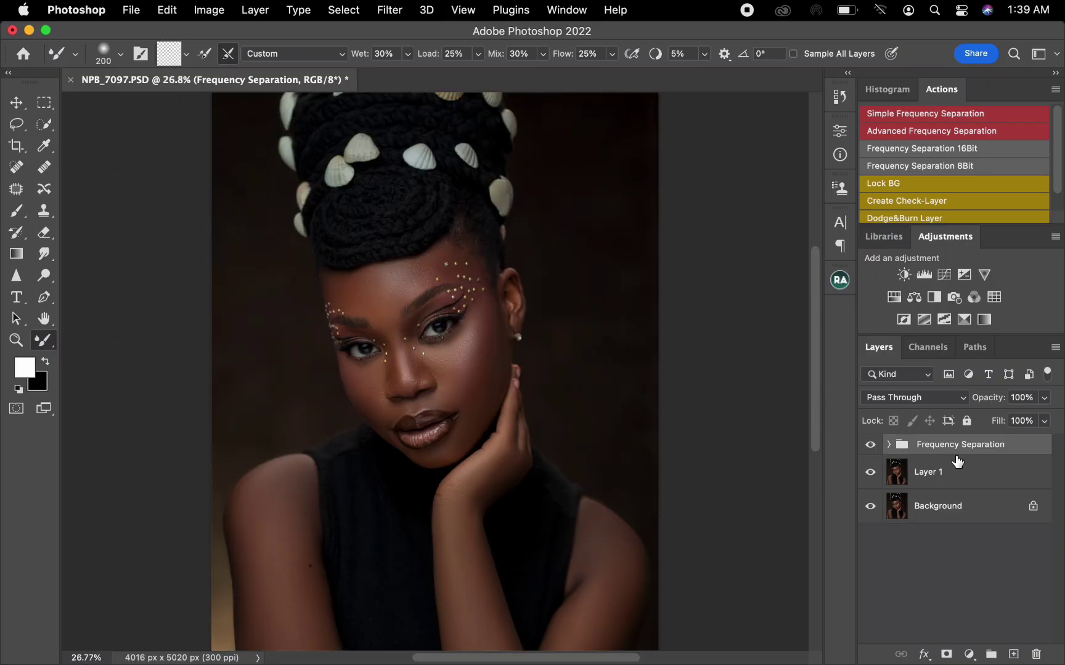
left_click(870, 446)
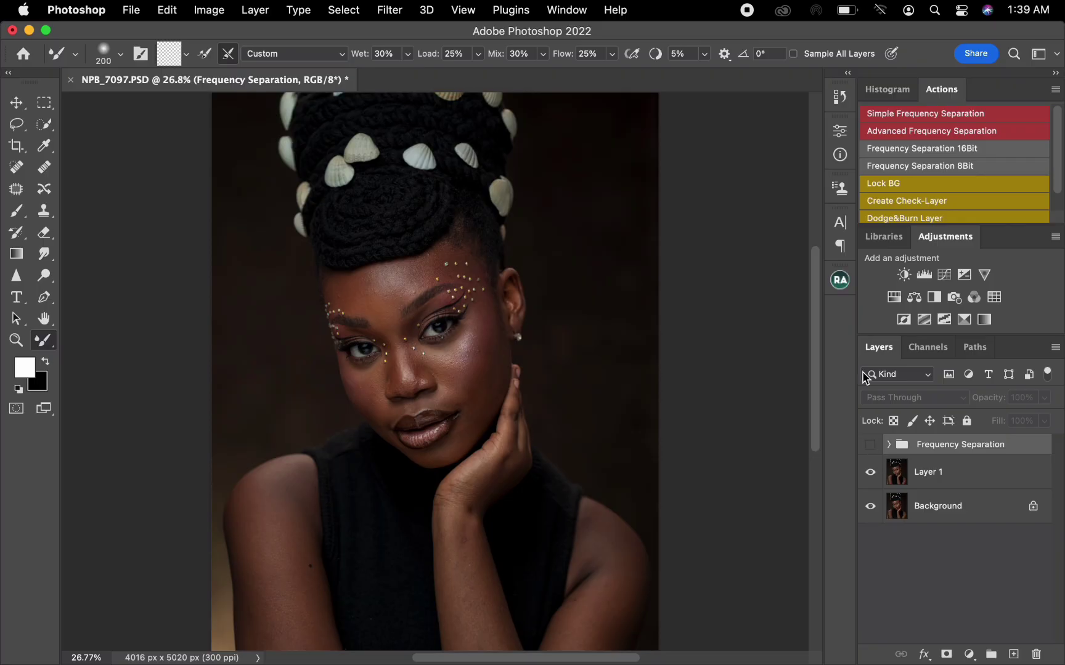
left_click(870, 445)
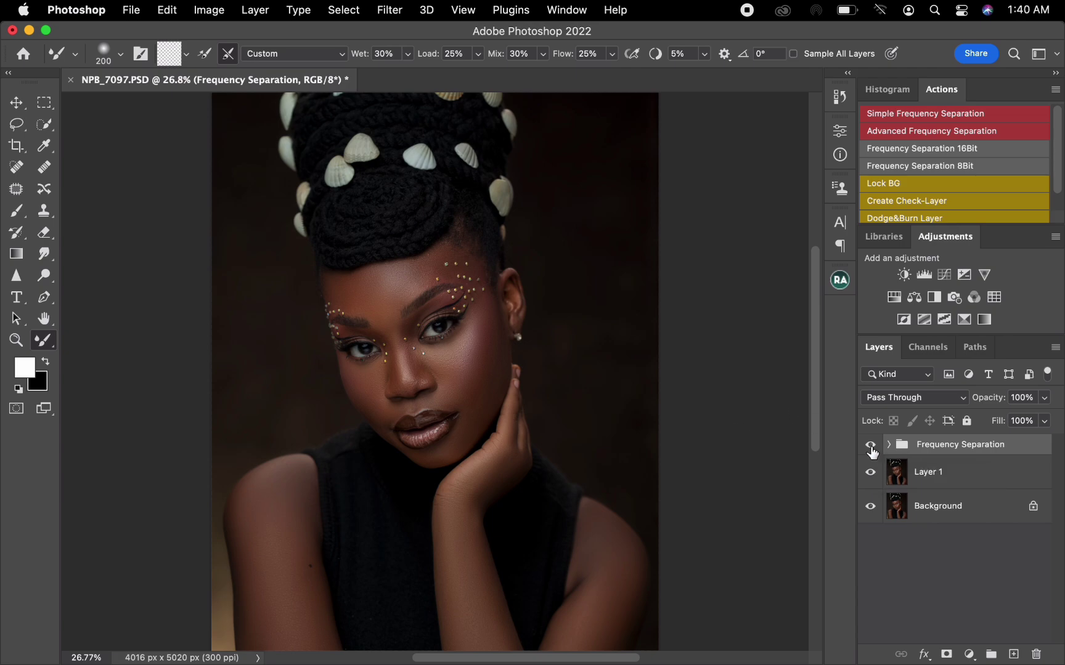
left_click(870, 447)
left_click(874, 448)
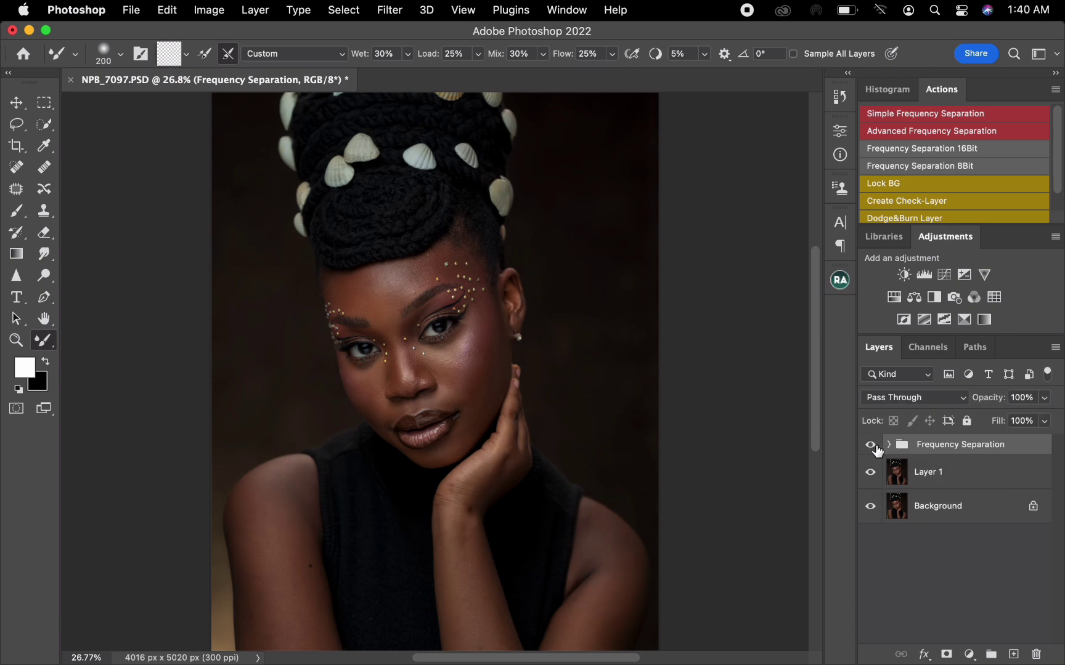